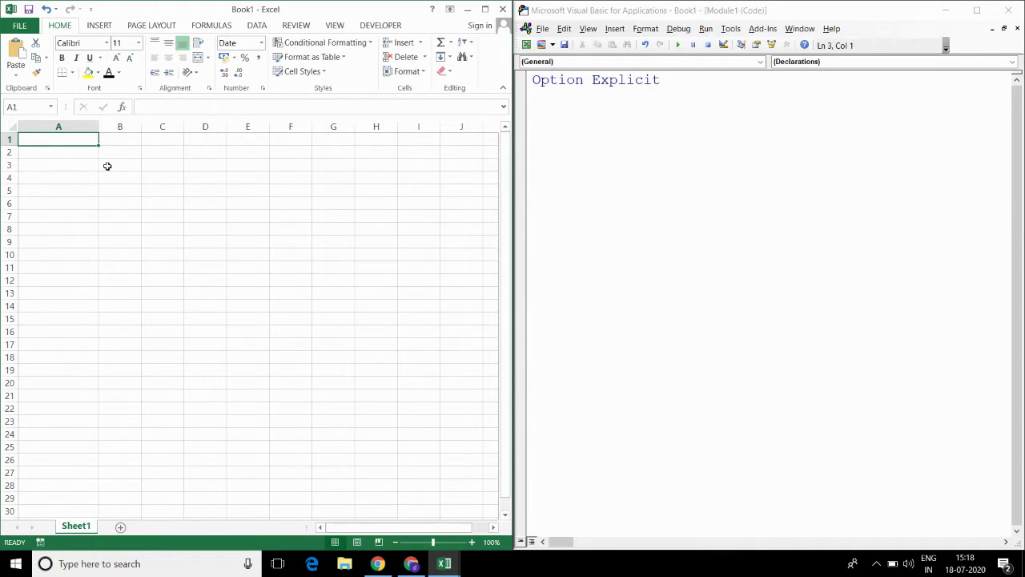
Enter 12/01/10, 14/03/15, 25/12/19, 18/07/20 and 20/02/09 into A1:A5, correcting A5's year
text(12)
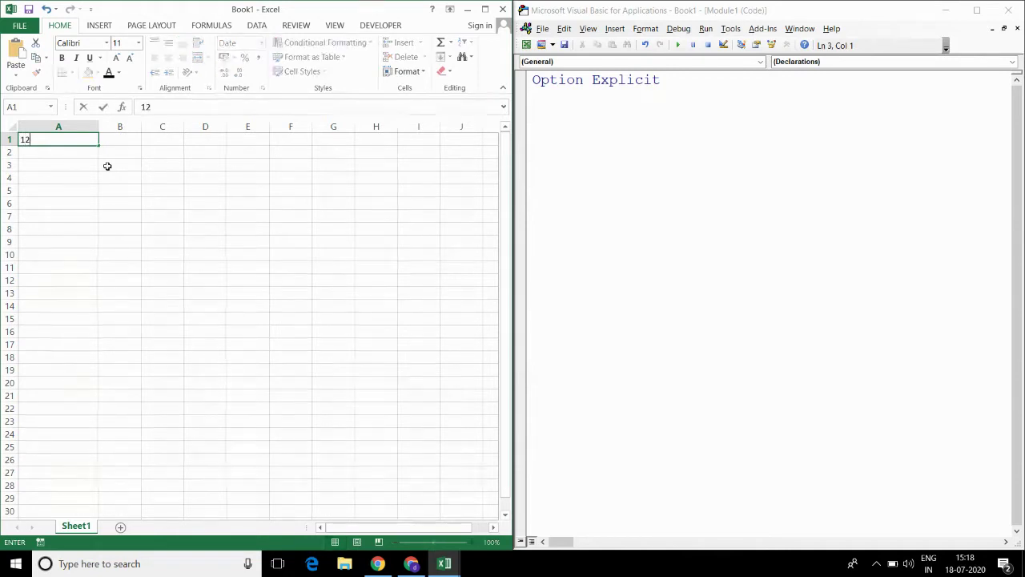
text(/01/)
text(10)
key(Return)
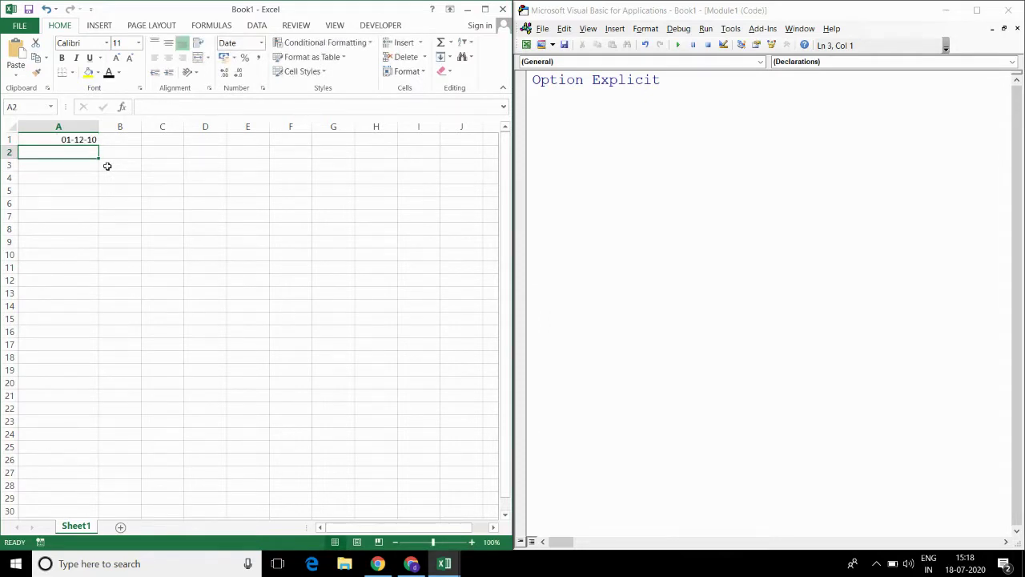
text(14/03)
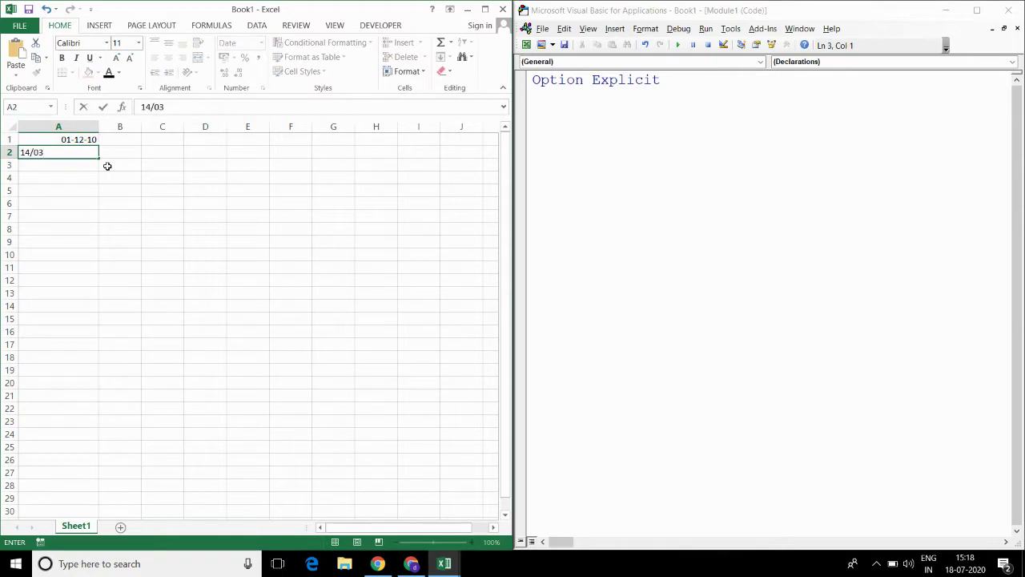
text(/15)
key(Return)
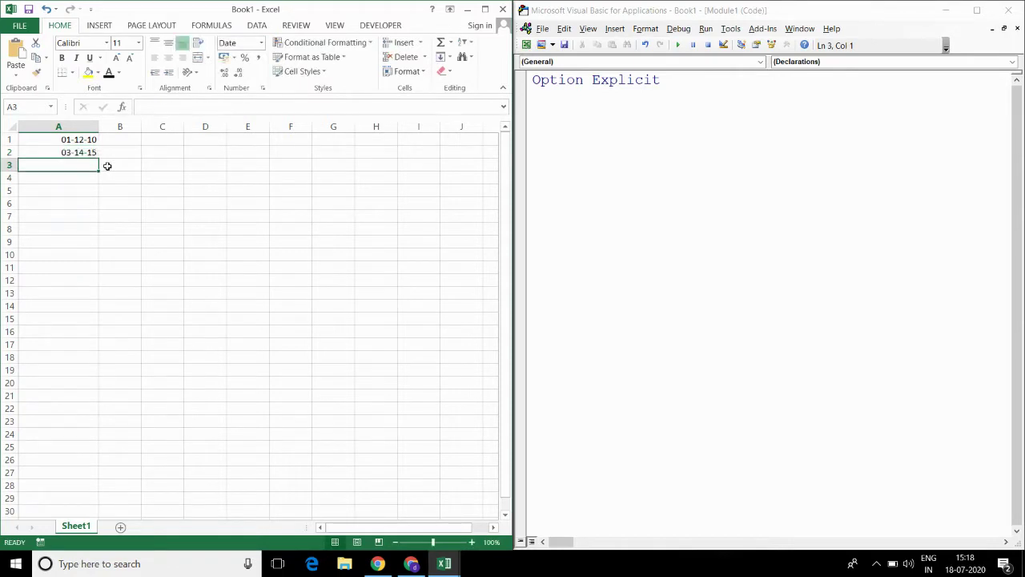
text(25/12)
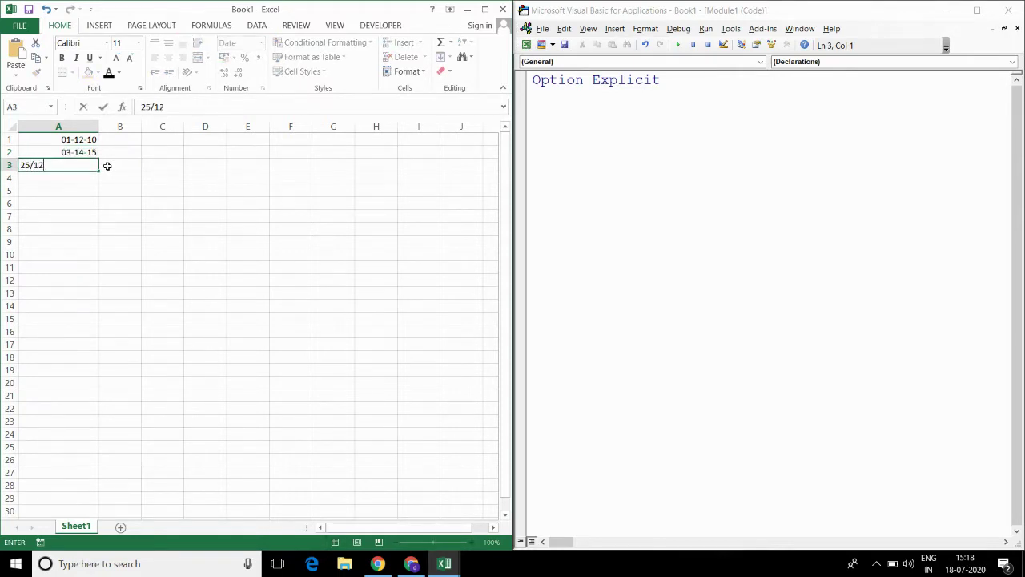
text(/19)
key(Return)
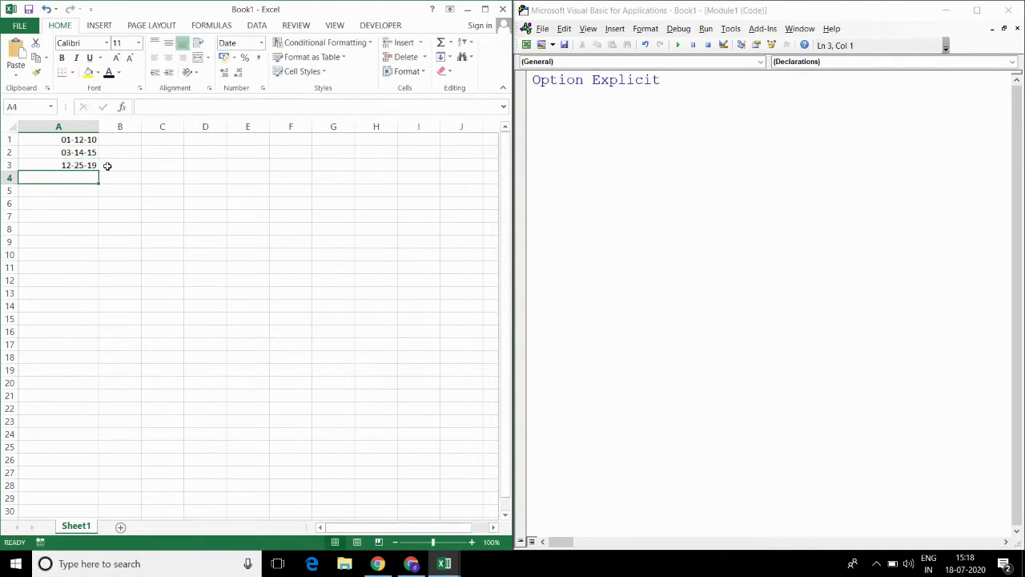
text(18/0)
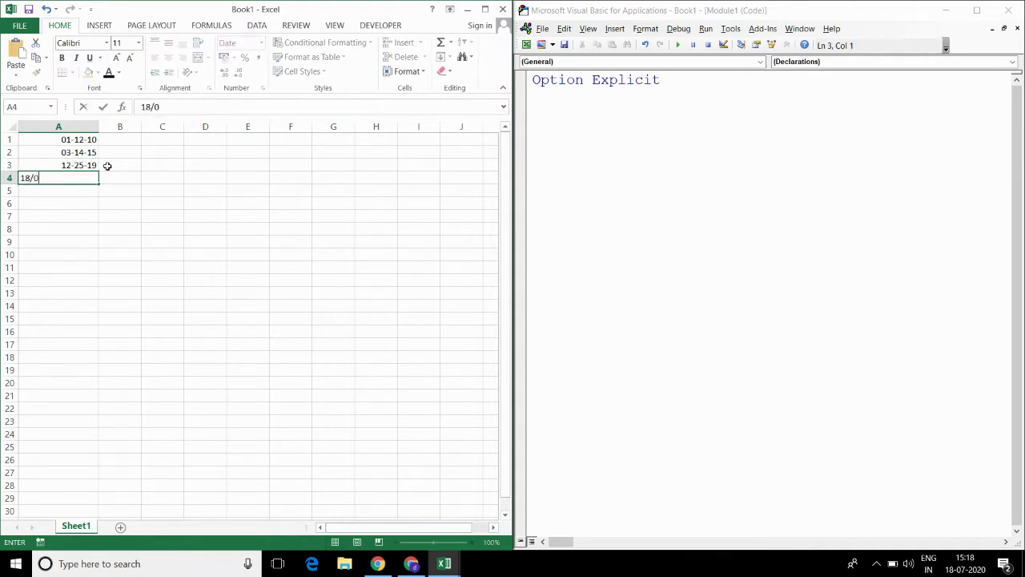
text(7/20)
key(Return)
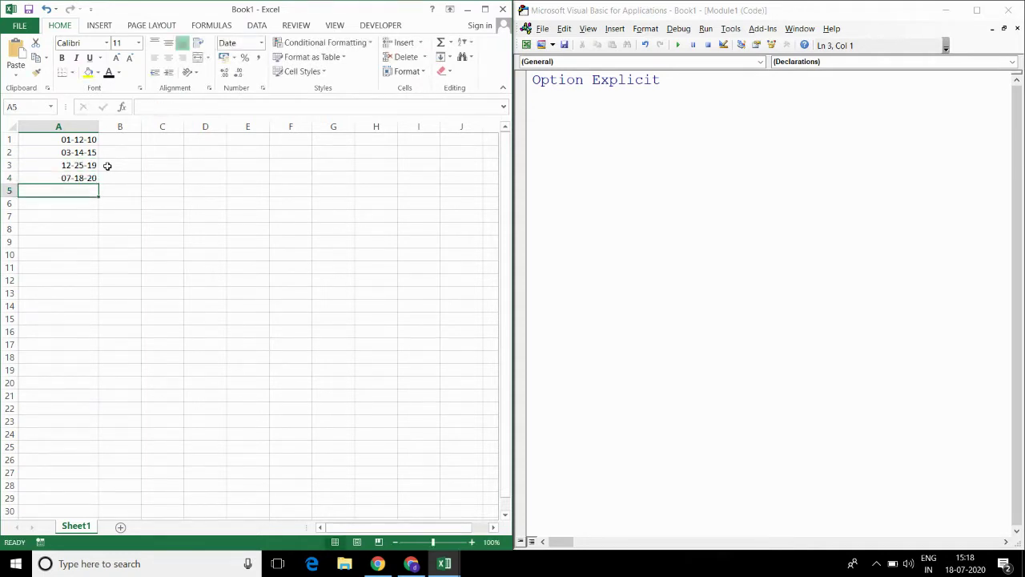
text(20/)
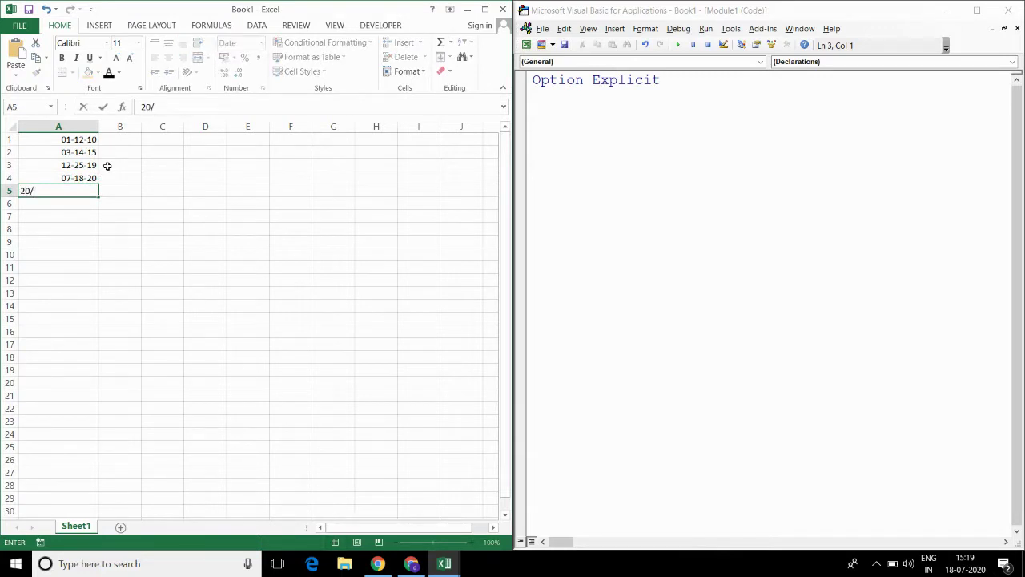
text(02/2)
text(0)
key(BackSpace)
key(BackSpace)
text(09)
key(Return)
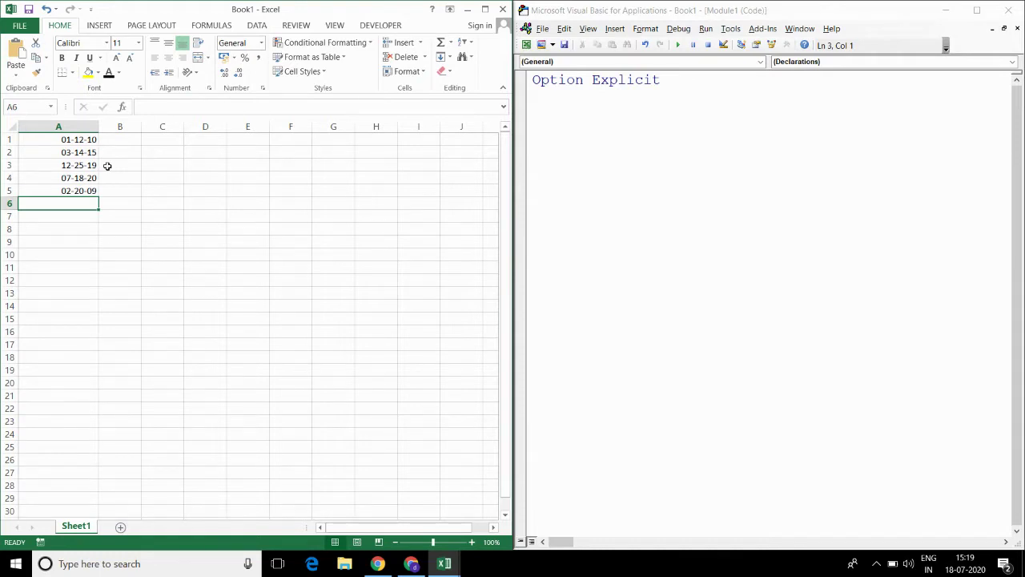
Begin Sub trial() and declare rng As Range and i, n As Integer
click(550, 118)
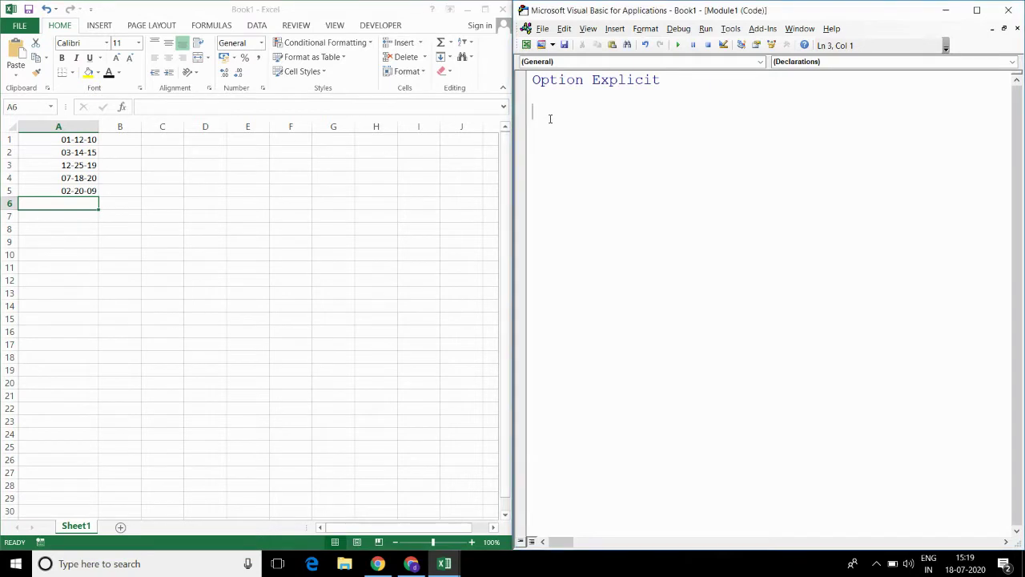
text(sub )
text(trial())
key(Return)
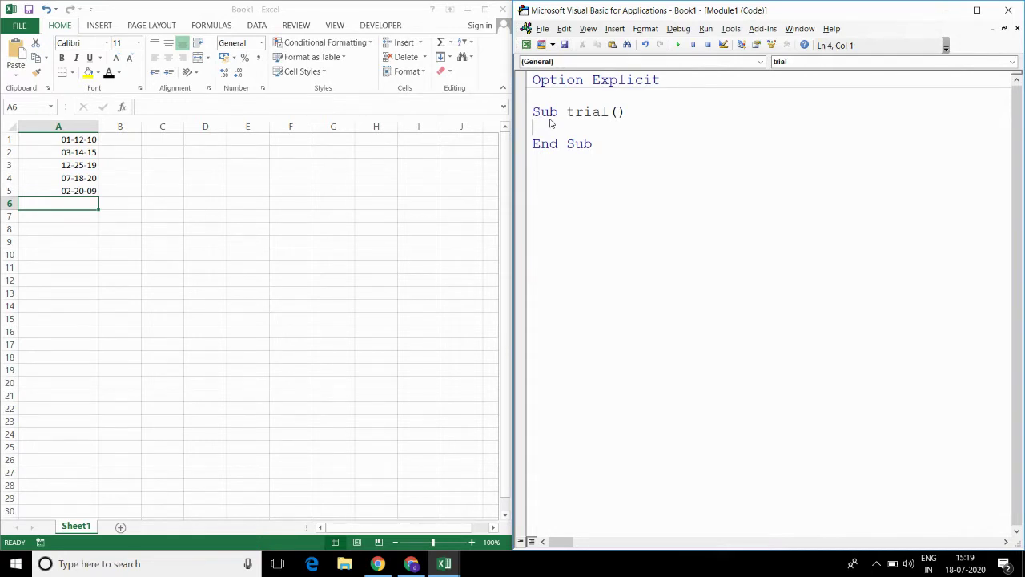
text(dim rn)
text(g as r)
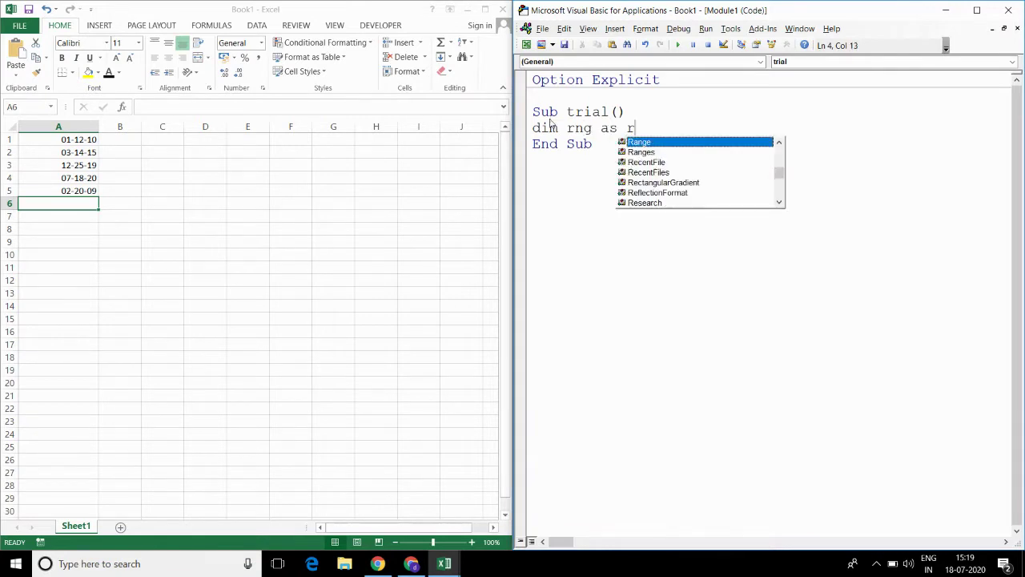
text(an)
key(Tab)
text(,)
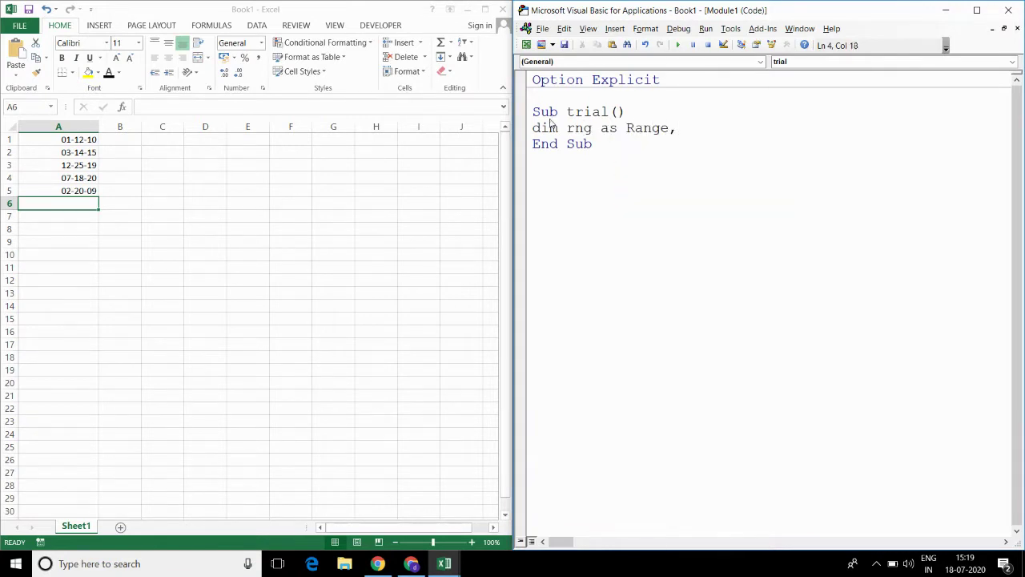
text(i,)
text(n as I)
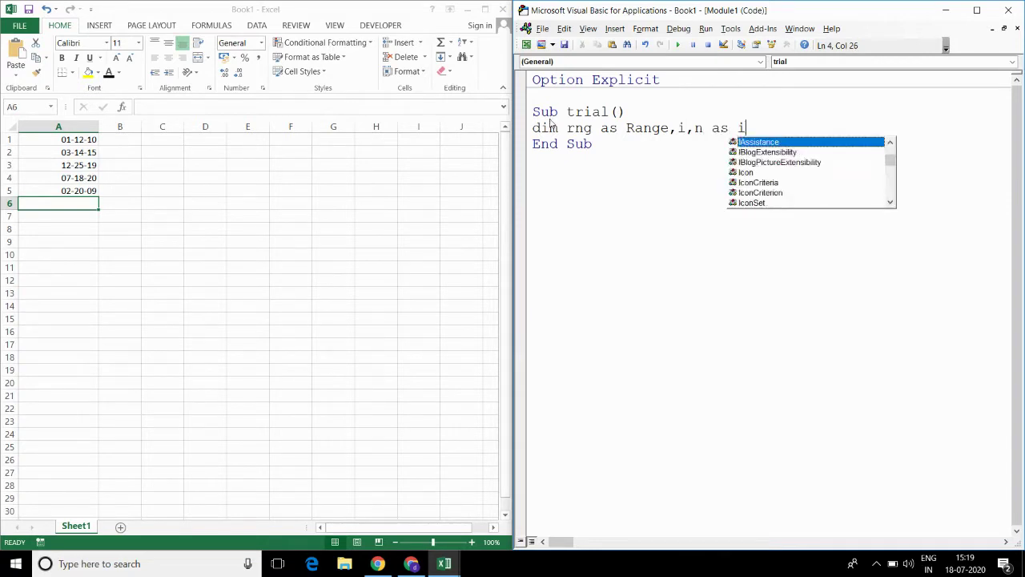
text(n)
key(Tab)
key(Return)
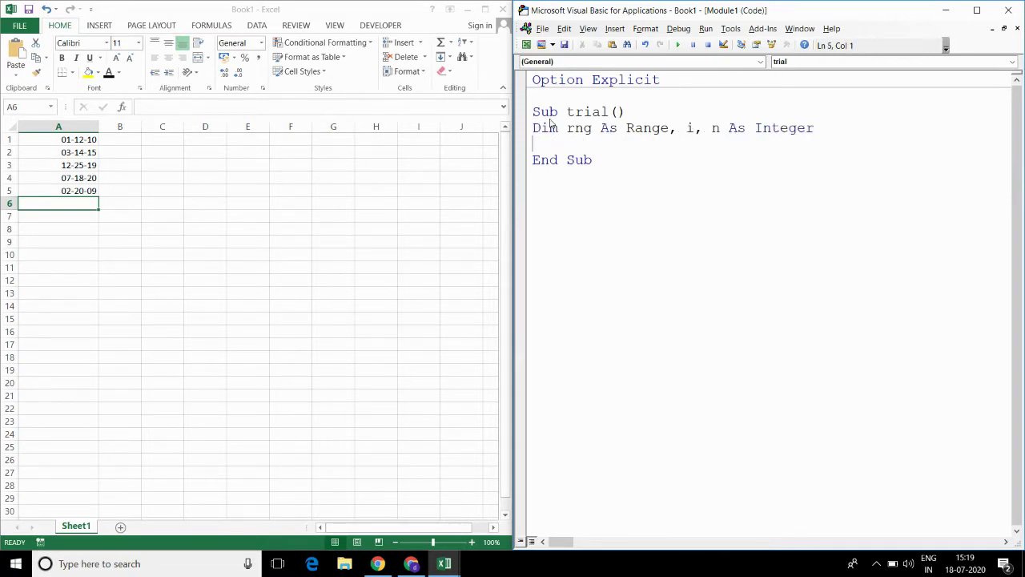
Set rng to Selection, set n to rng.Count, and start For i = 1 To n
text(setr)
key(BackSpace)
text(rng)
text(=selec)
text(tion)
key(Return)
key(Return)
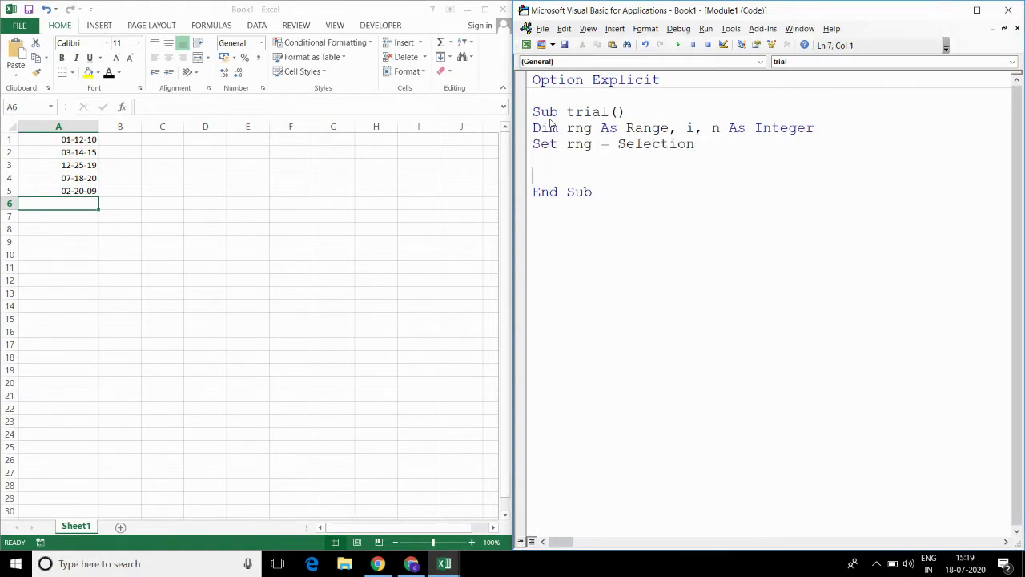
key(Up)
text(n)
text(=)
text(rng)
text(.cou)
key(Return)
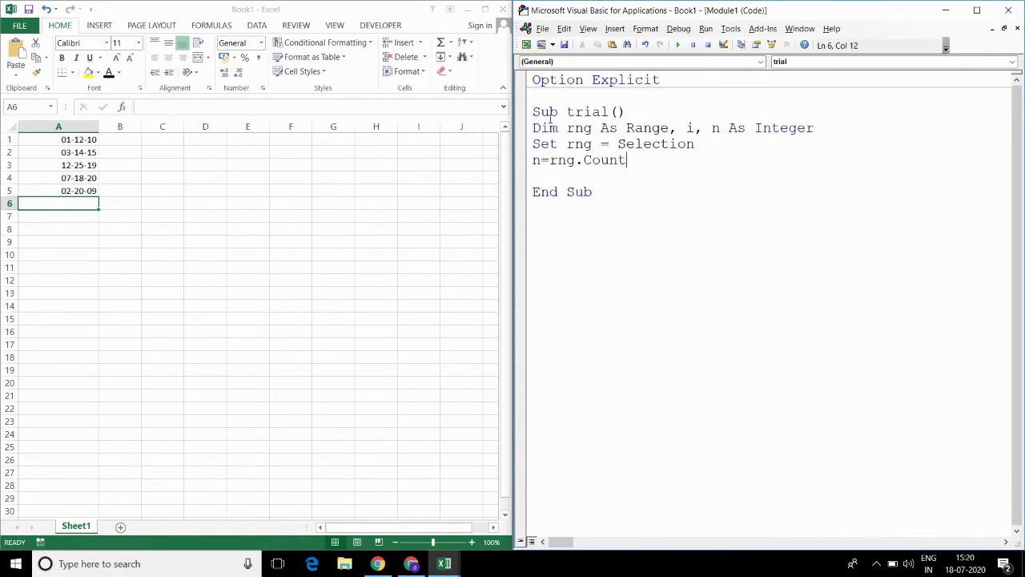
key(Return)
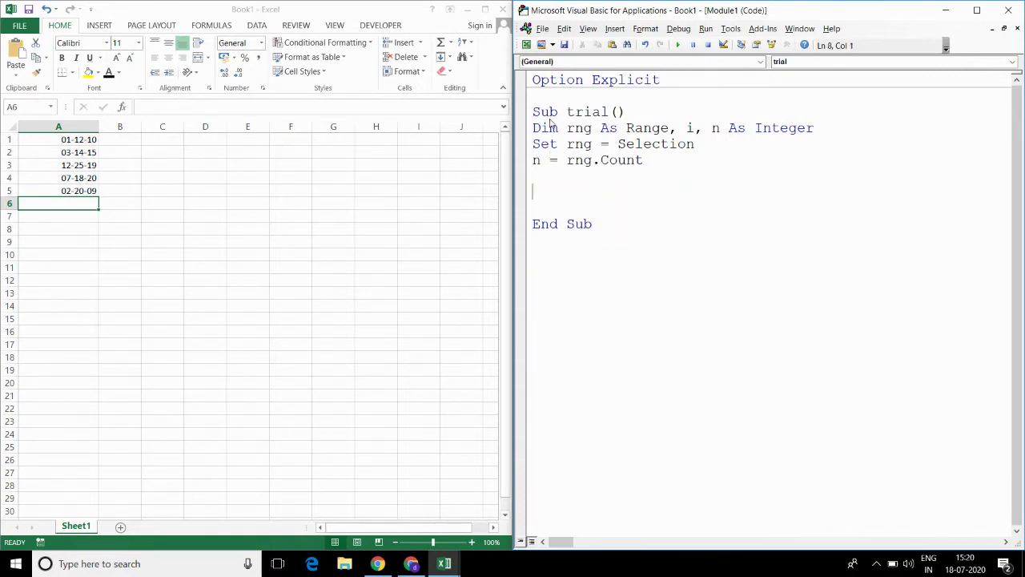
text(fori)
text(=1 t)
text(o n)
Inside the loop, add If rng.Cells(i).Value = Date Then with rng.Cells(i).Font.Color = vbRed
key(Return)
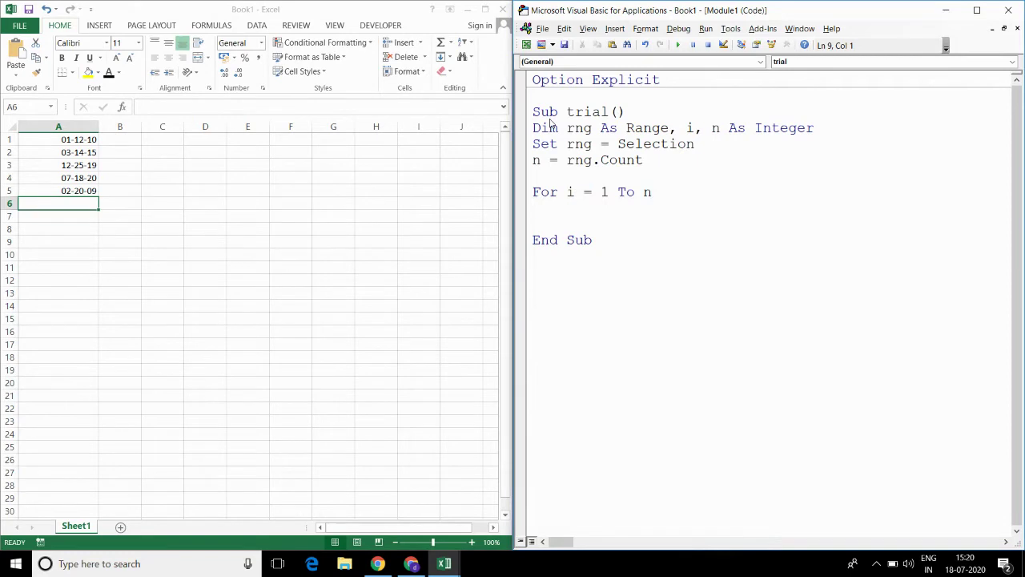
key(Tab)
text(if )
text(rn)
text(g.cel)
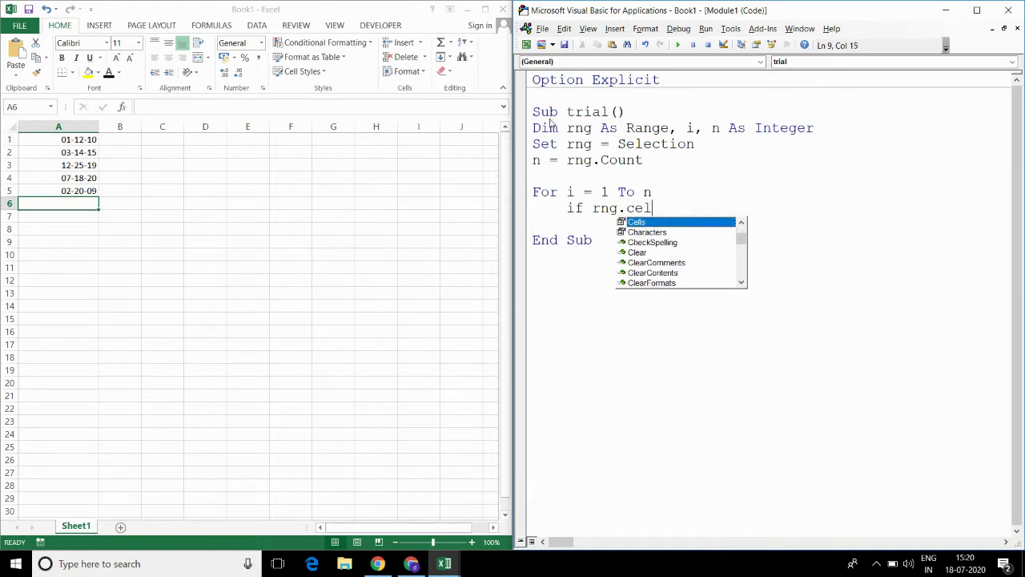
text(ls(i)
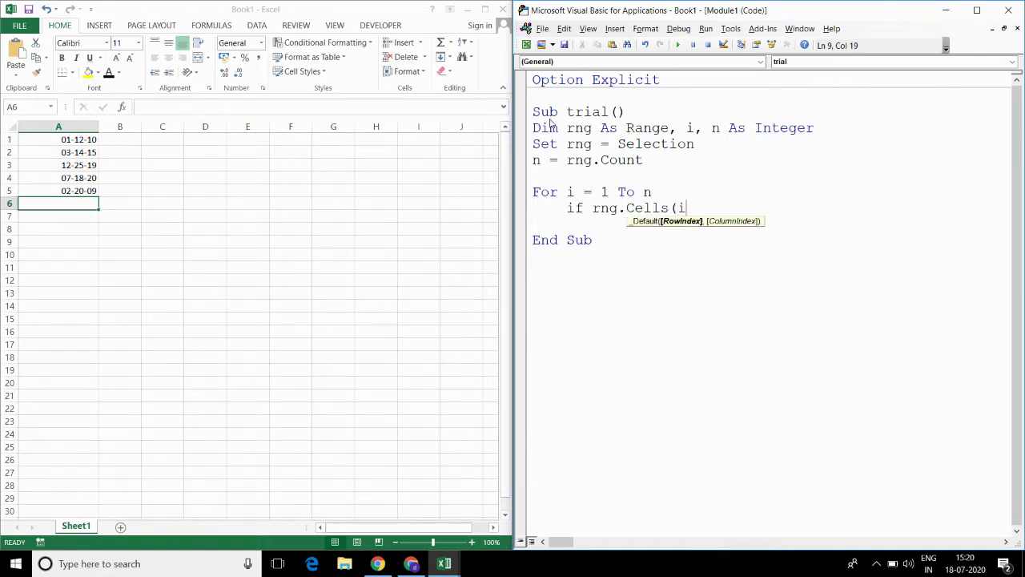
text().v)
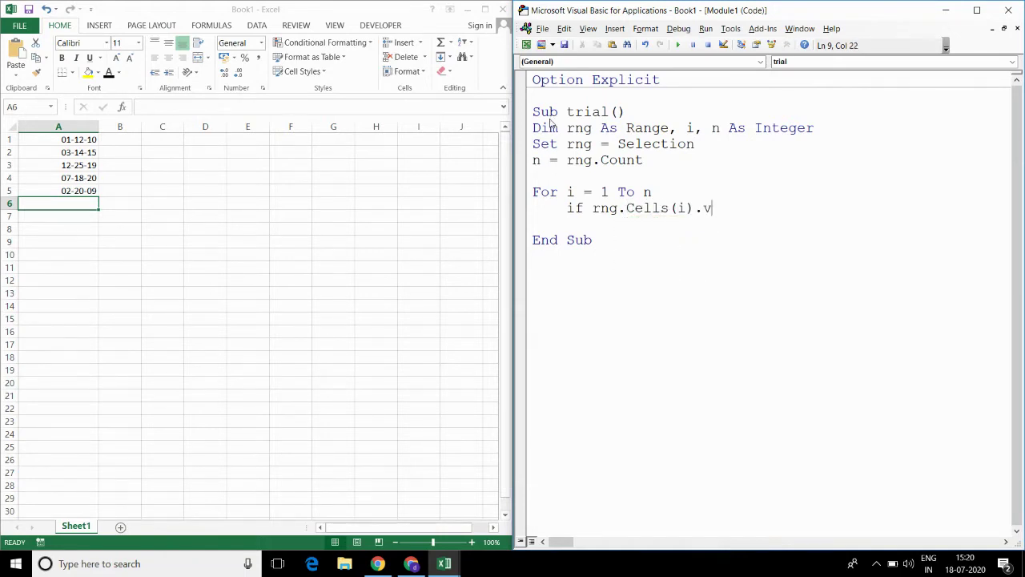
text(alu)
text(e=)
text(datethe)
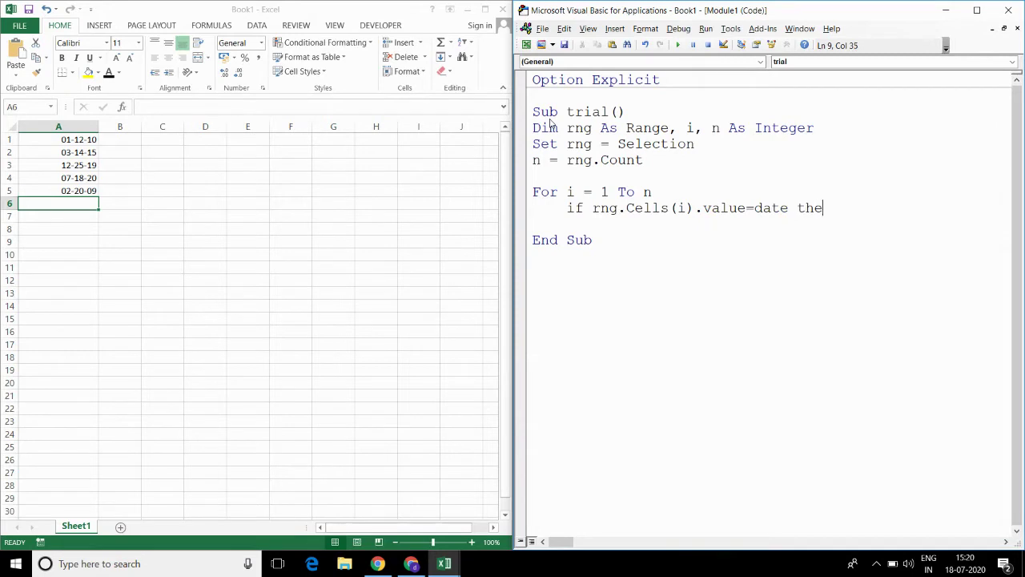
text(n)
key(Return)
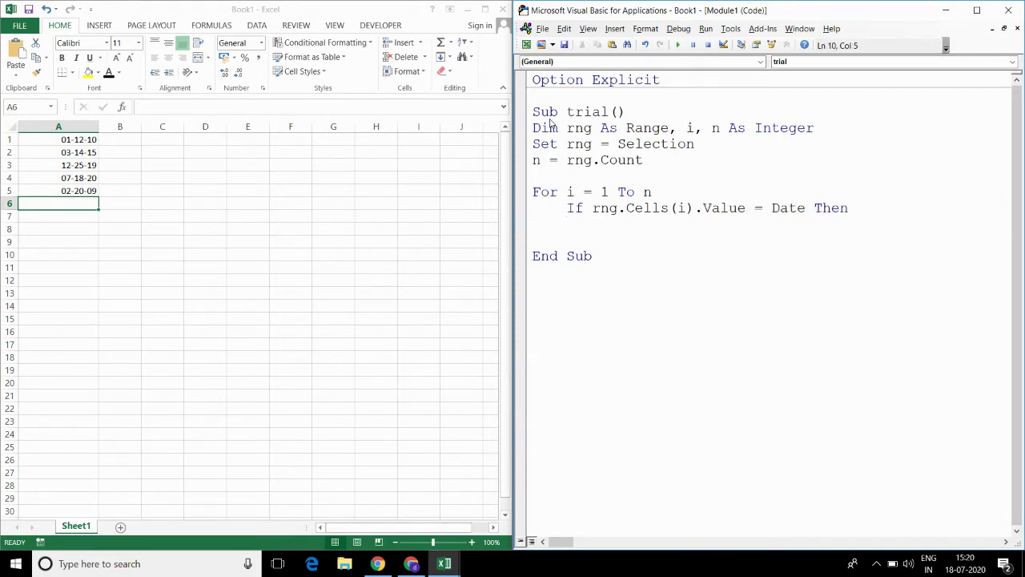
text(rn)
text(g.ce)
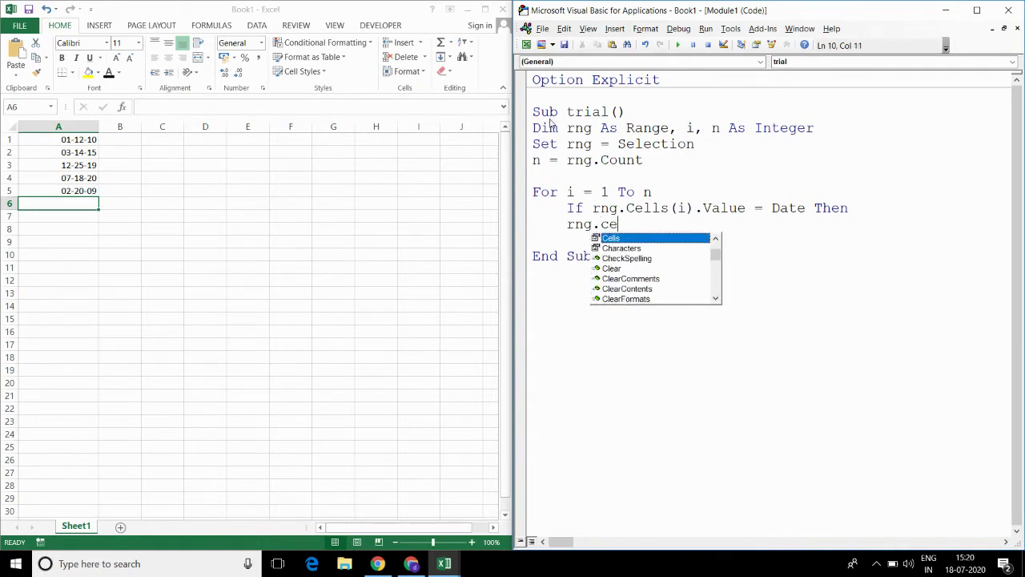
text(lls)
key(Tab)
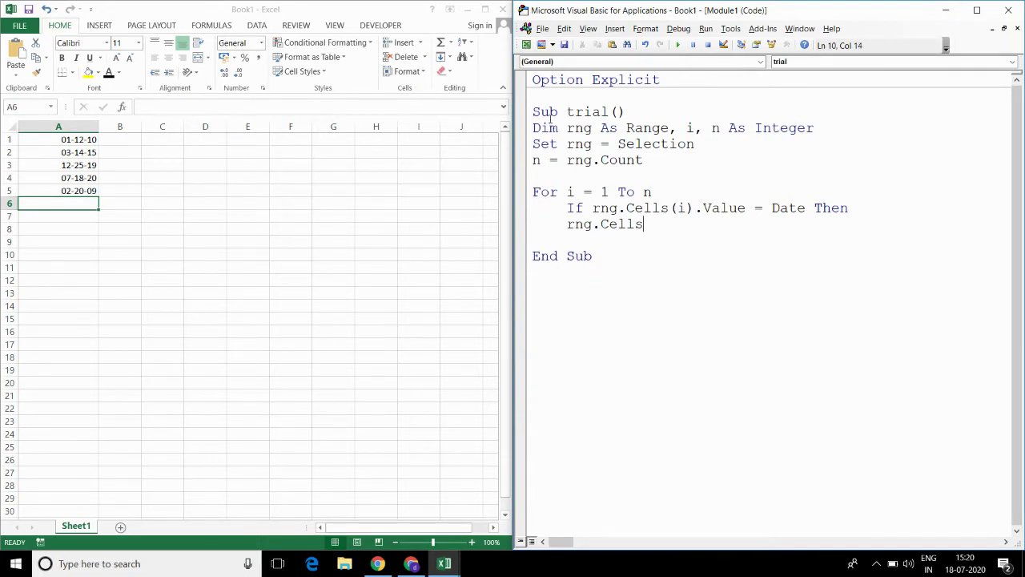
text((i).)
text(va)
key(BackSpace)
key(BackSpace)
text(font.)
text(color)
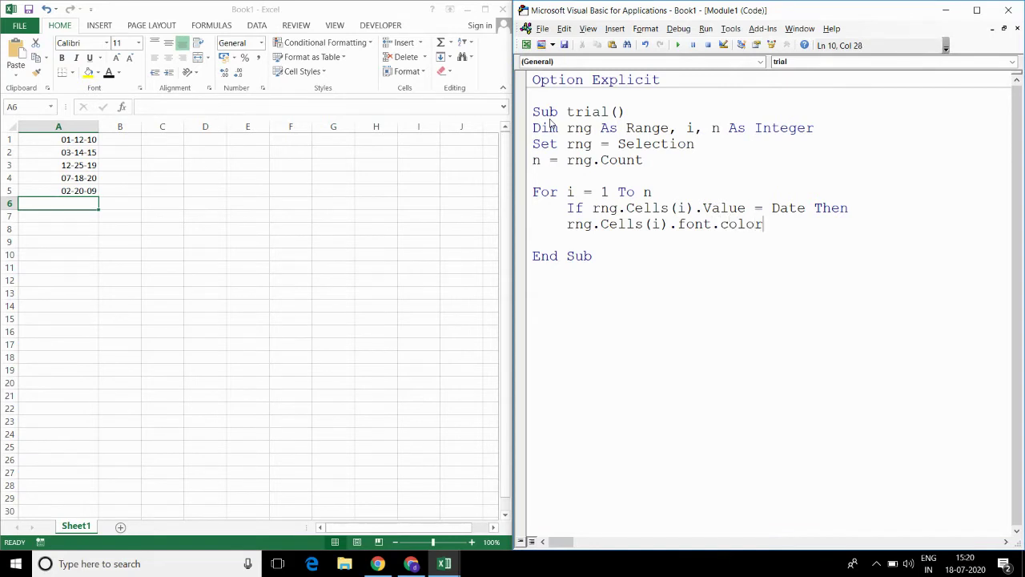
text(=vbre)
text(d)
key(Return)
Close the block with End If and Next i
key(BackSpace)
text(e)
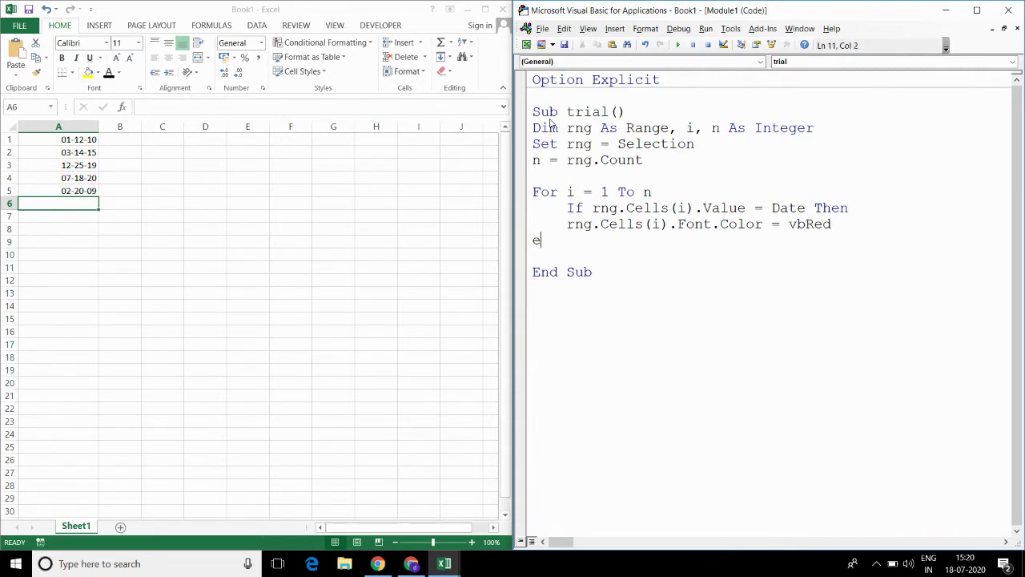
text(nf)
key(BackSpace)
text(d )
text(ig)
key(BackSpace)
text(f)
key(Return)
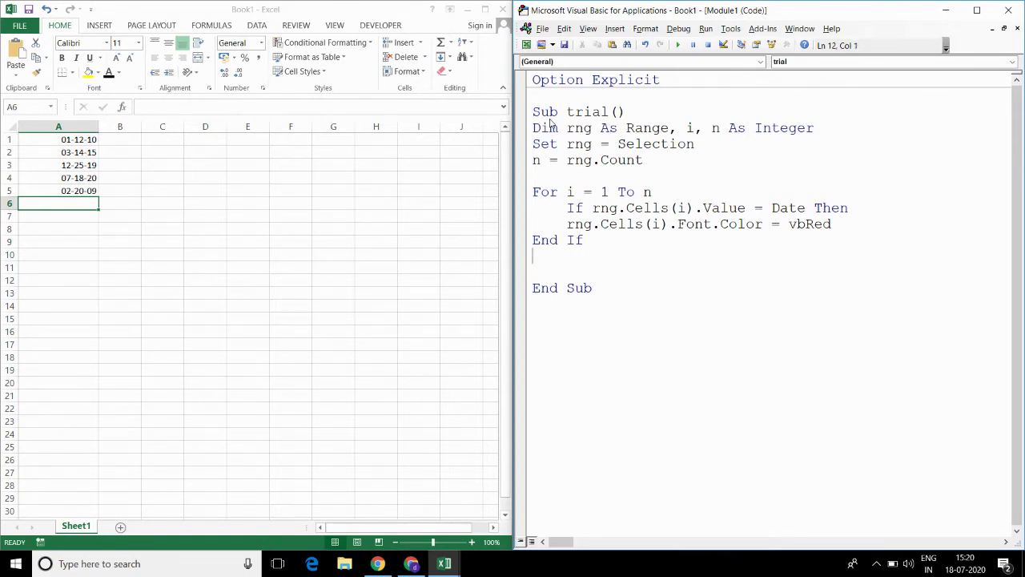
key(BackSpace)
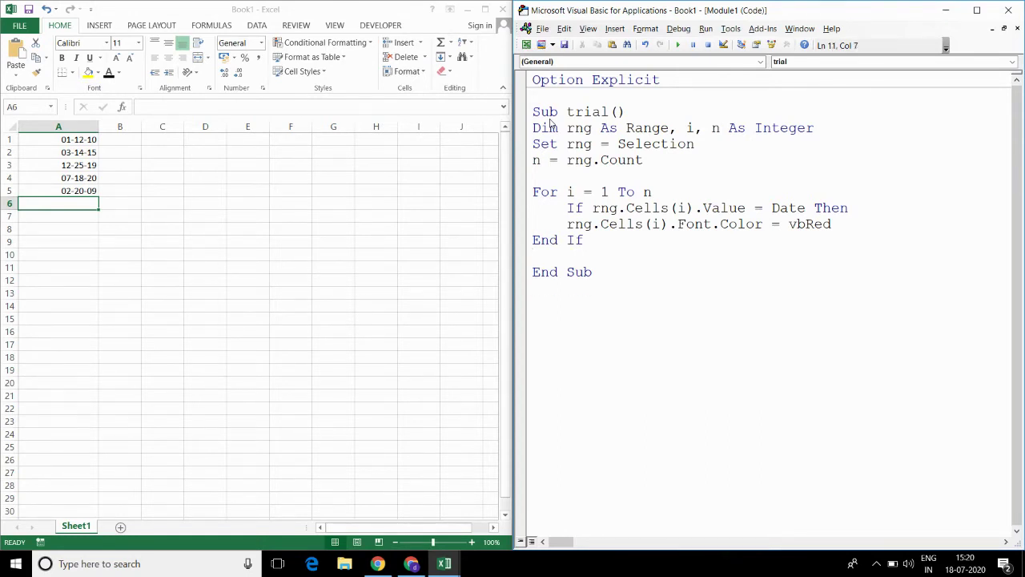
key(Return)
text(ne)
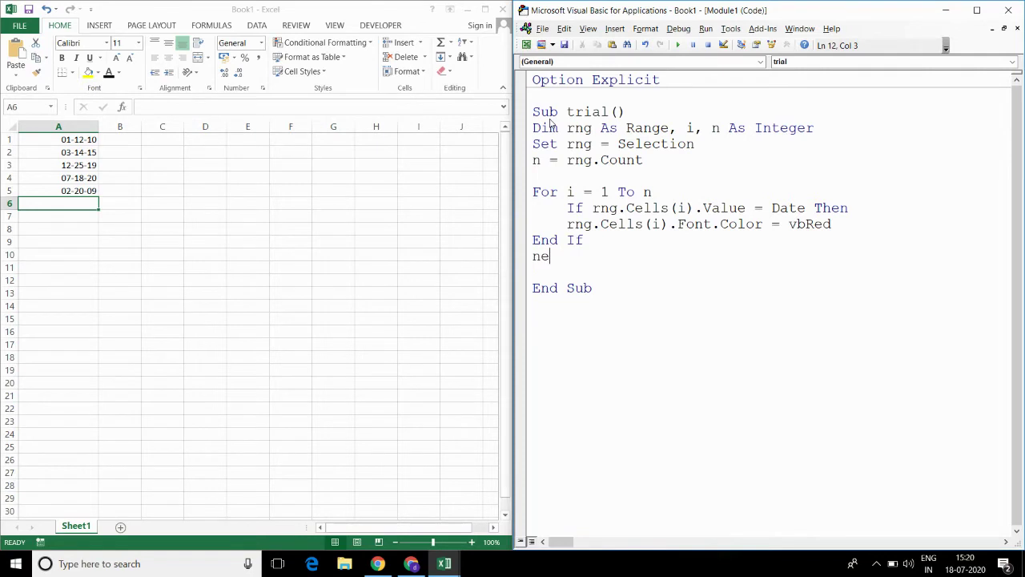
text(xt)
text( i)
key(Return)
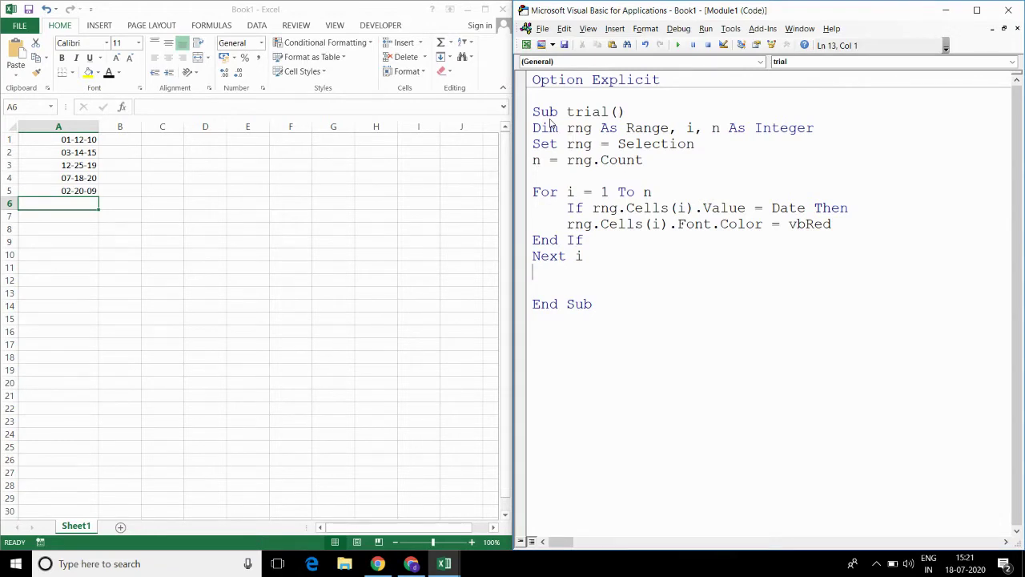
Select A1:A5 in Excel and run trial, which turns the 07-18-20 date red
click(551, 118)
drag(80, 140, 88, 190)
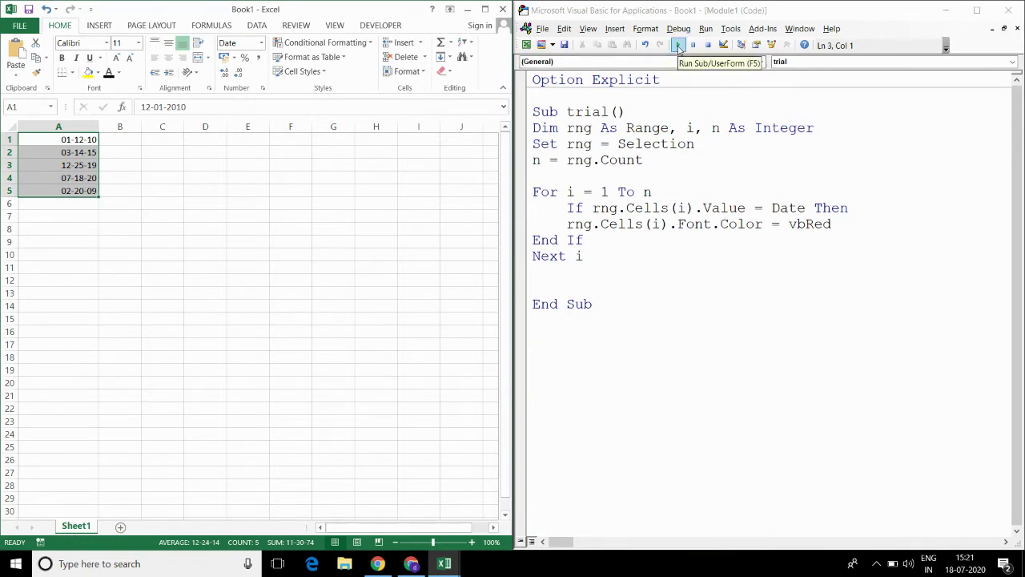
click(678, 45)
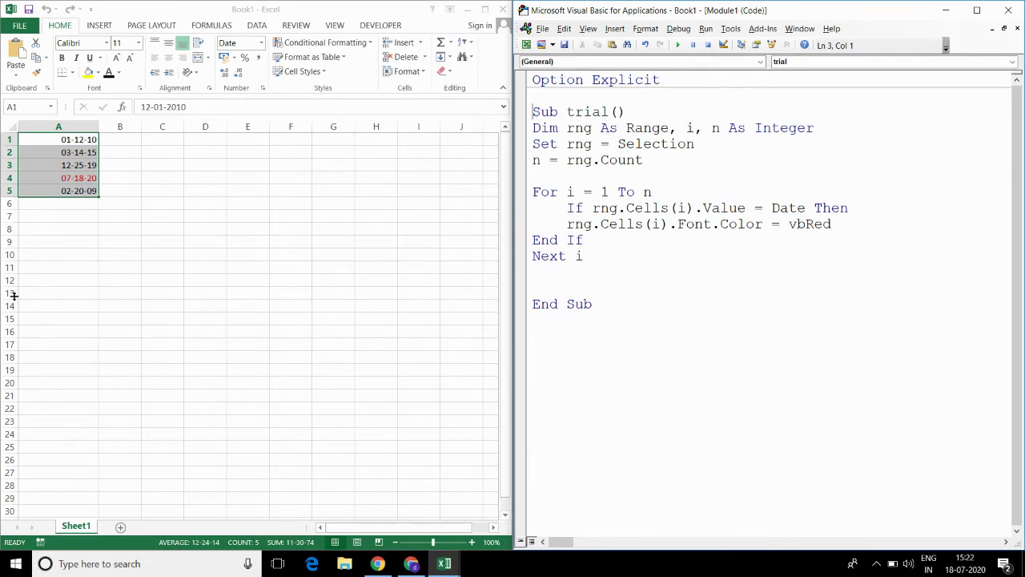
Format the selected dates as General serial numbers (40190 to 39864) and select A4
right_click(58, 150)
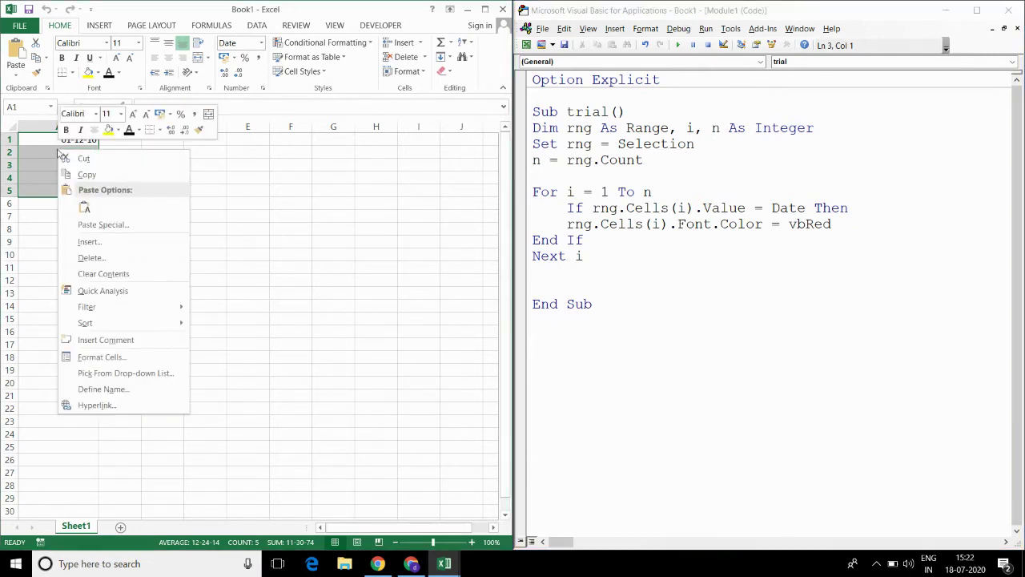
click(97, 357)
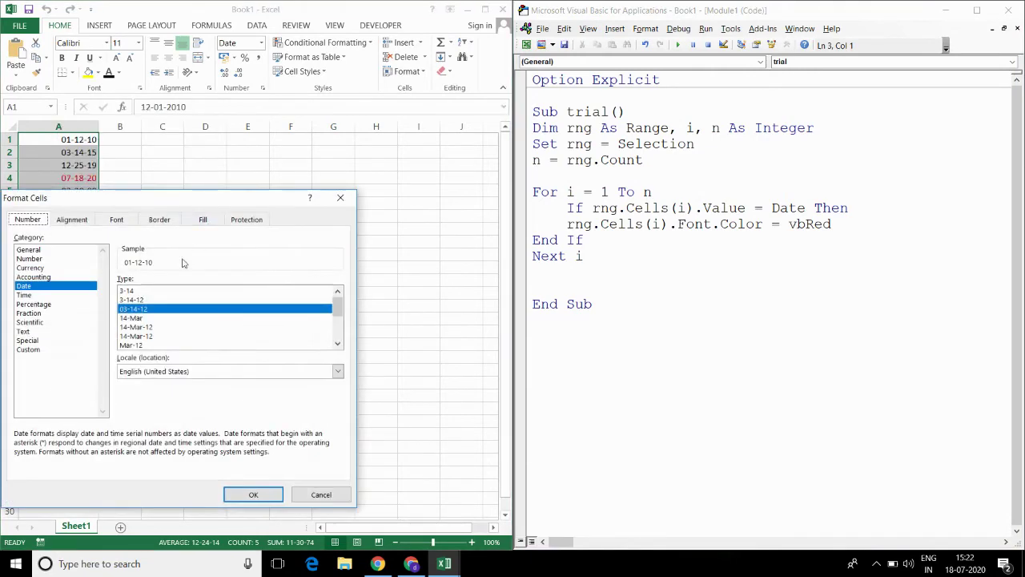
click(67, 250)
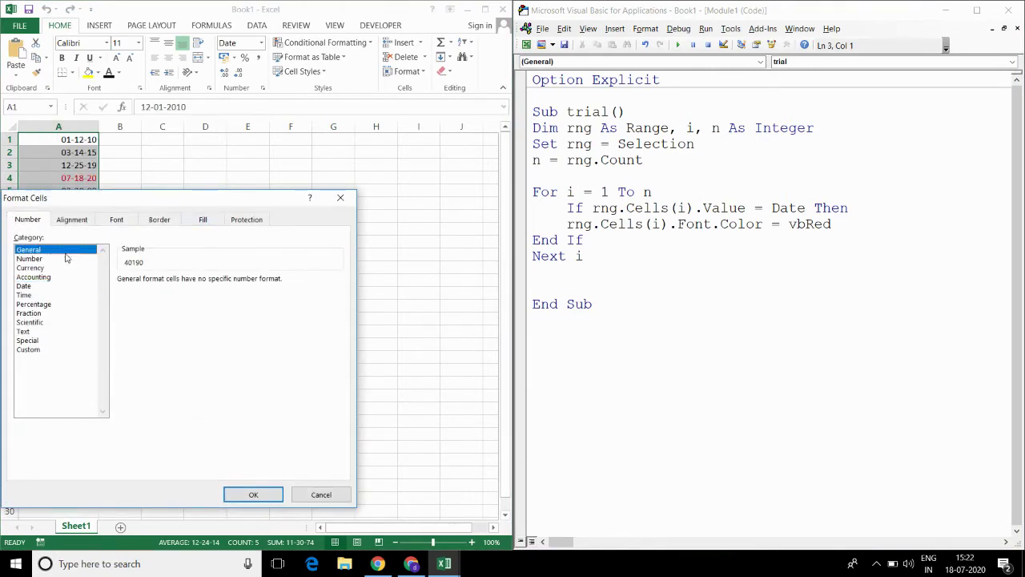
click(267, 498)
click(86, 178)
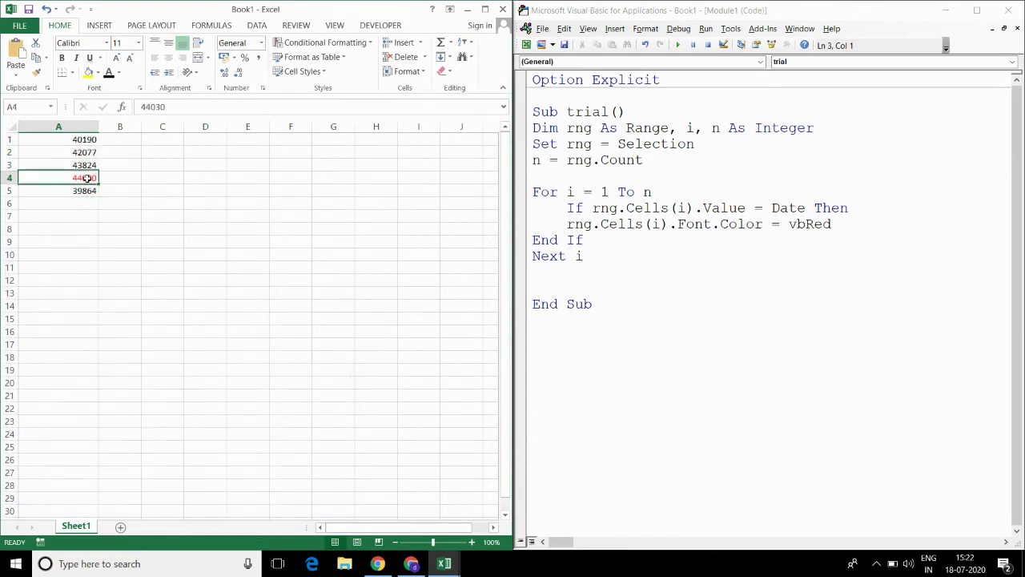
Make 44030 black again and change A1:A3 to 40190.25, 42077.36 and 43824.56
click(107, 76)
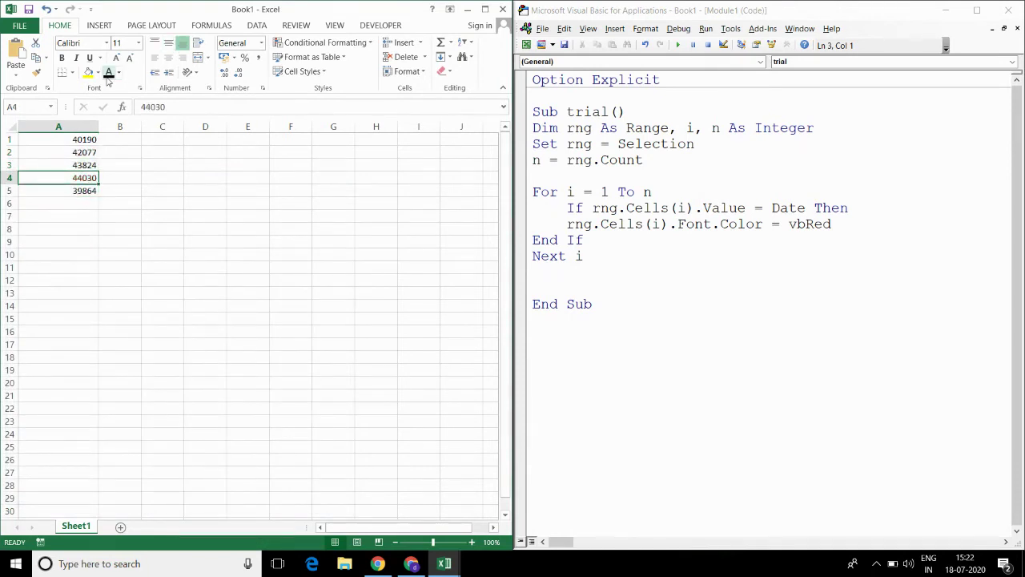
click(85, 140)
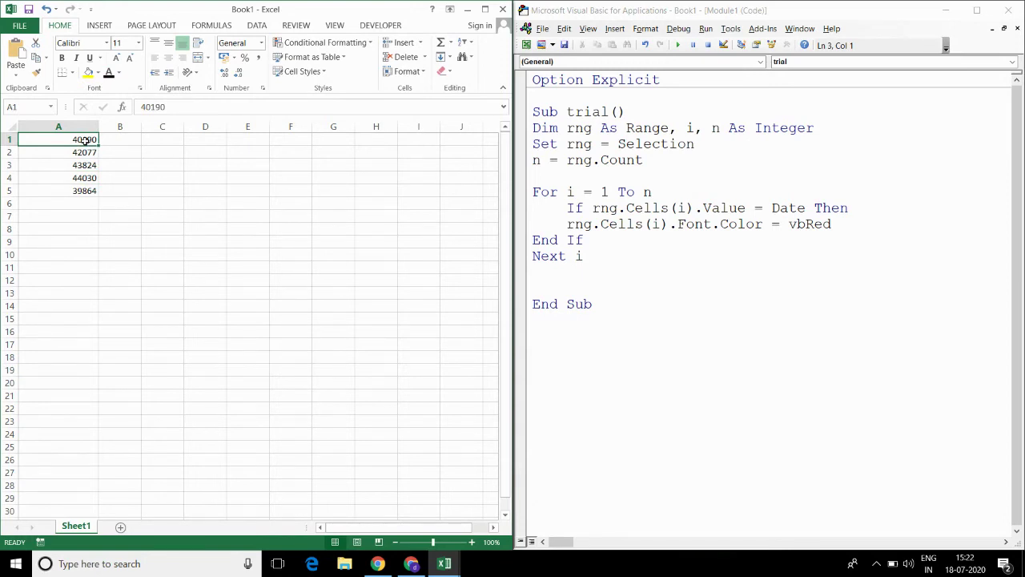
double_click(85, 140)
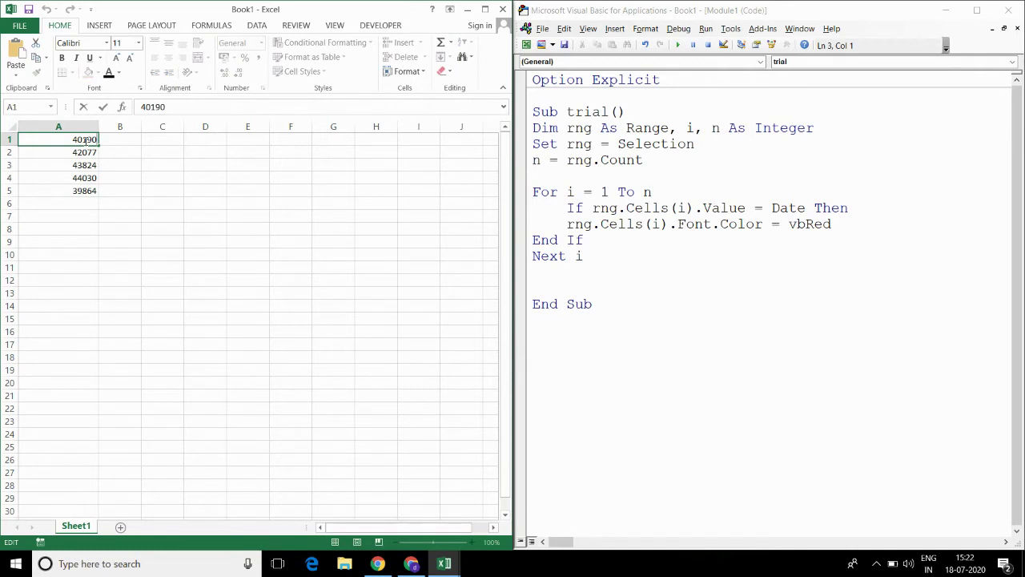
text(.25)
key(Return)
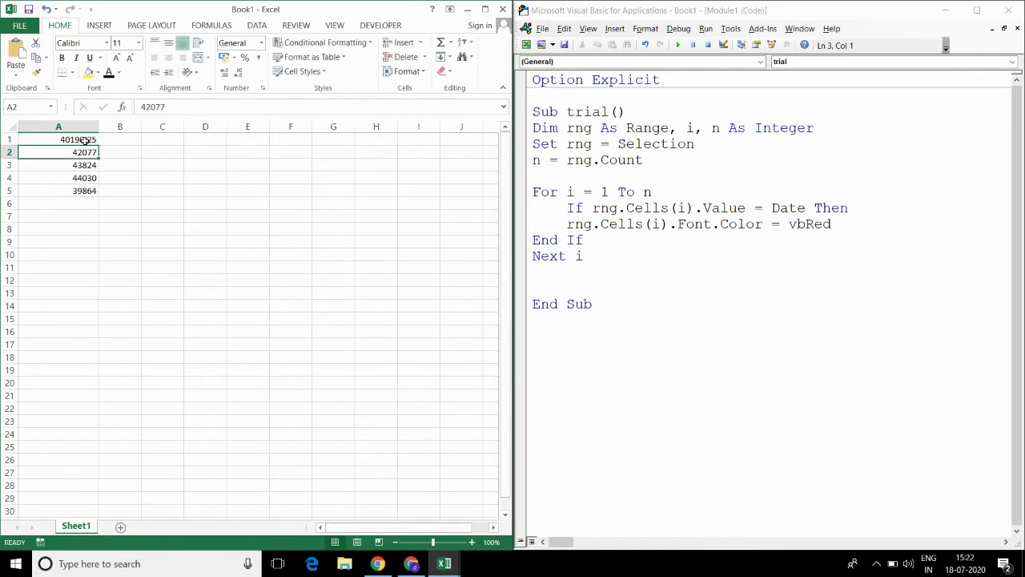
text(.)
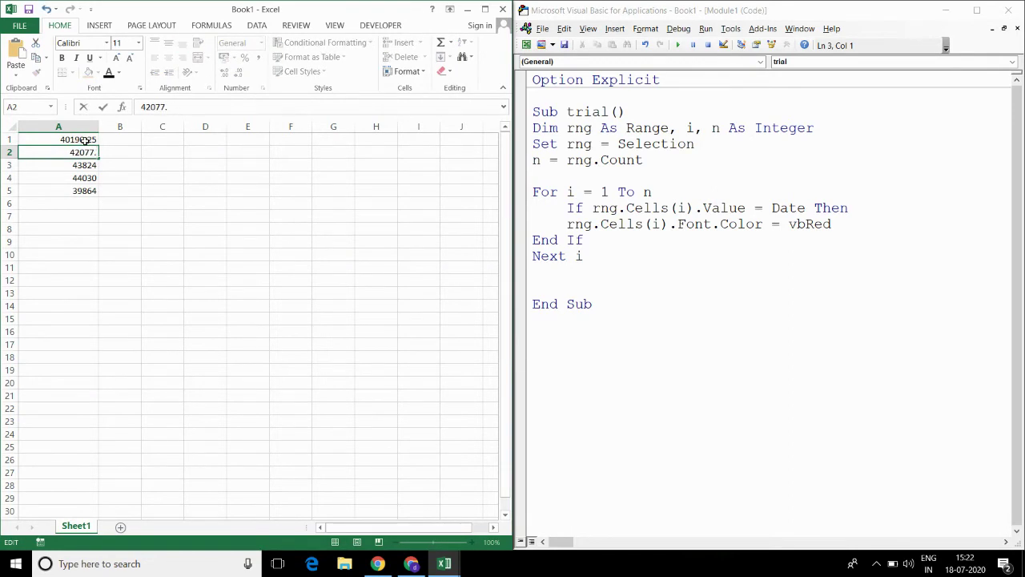
text(36)
key(Return)
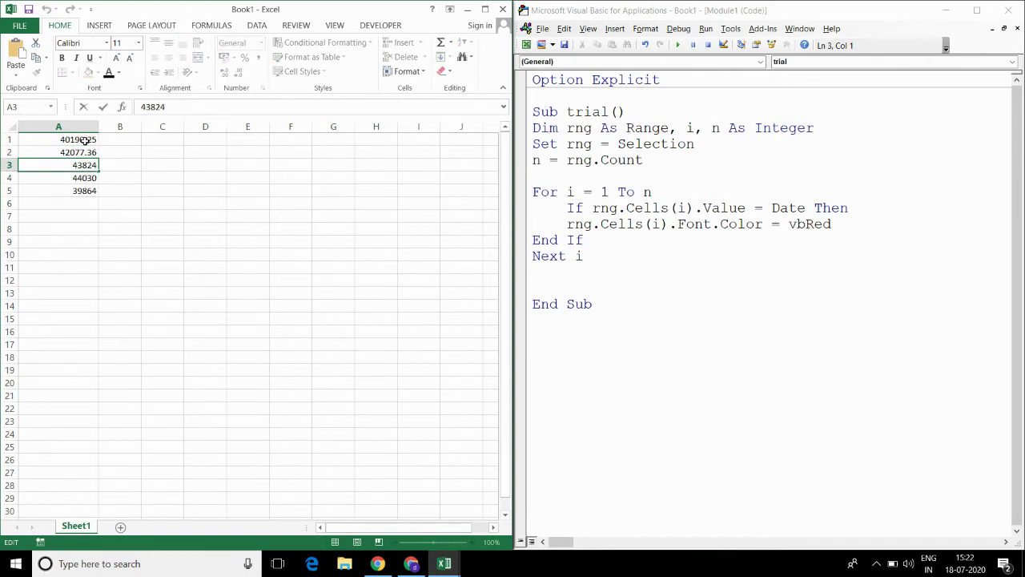
text(.56)
key(Return)
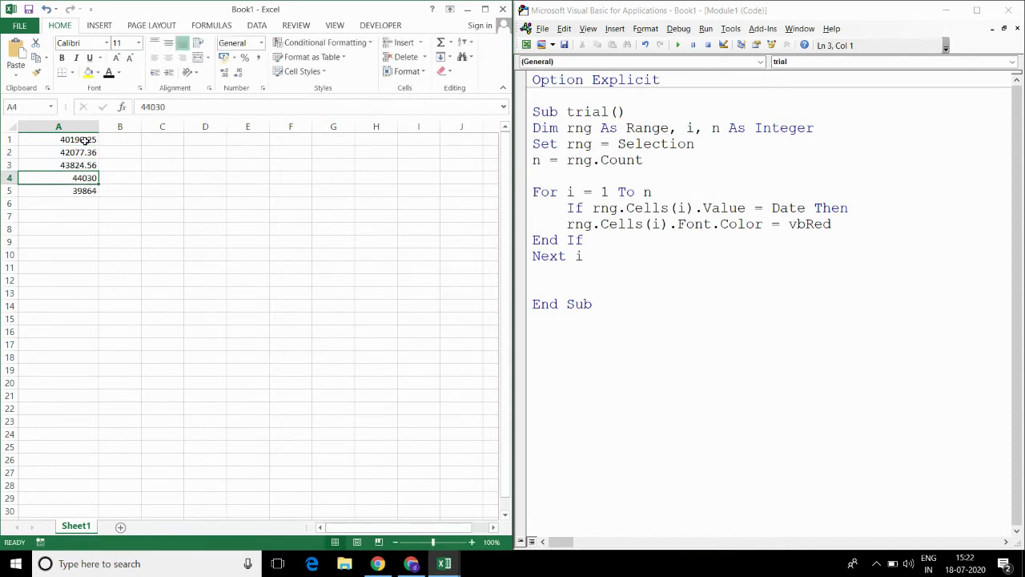
Change A4 to 44030.89 and A5 to 39864.9, undoing an accidental overwrite of A4
text(.89)
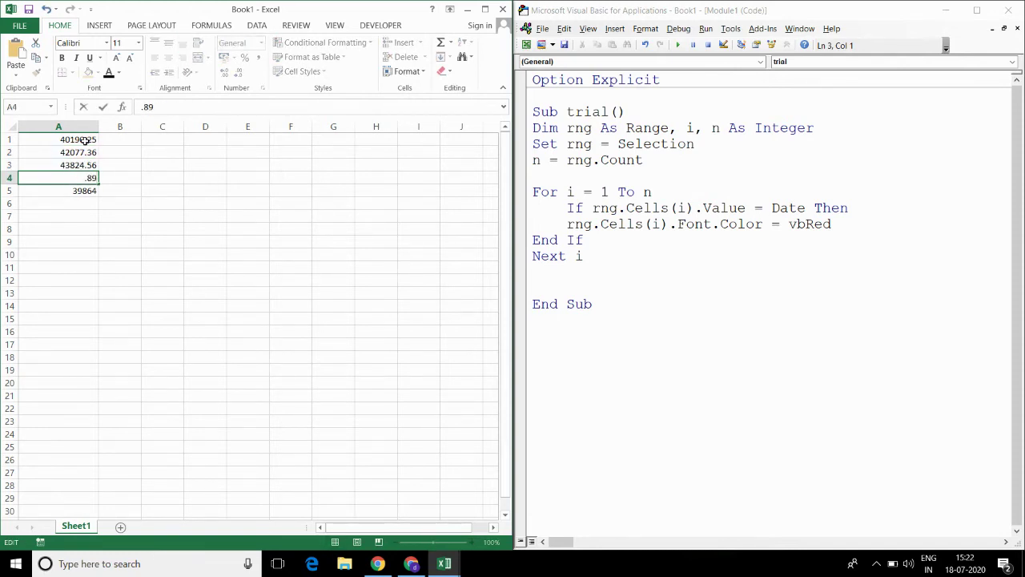
key(ctrl+z)
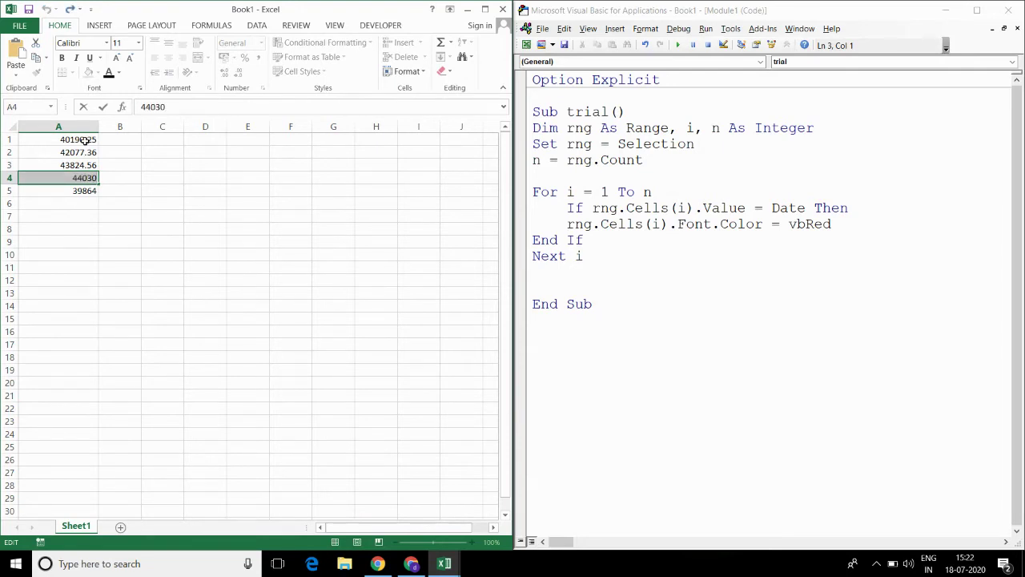
text(.)
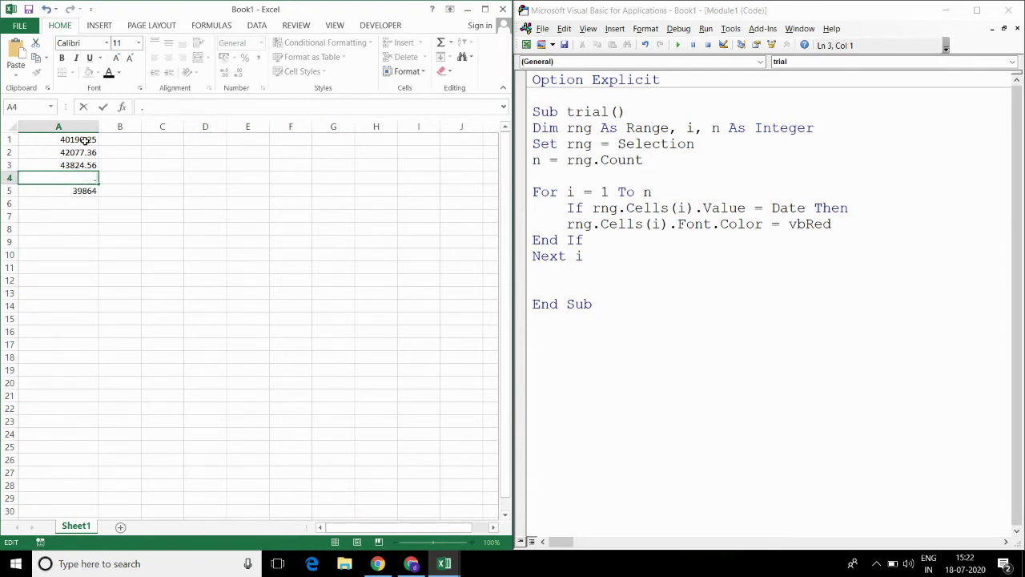
key(ctrl+z)
key(Escape)
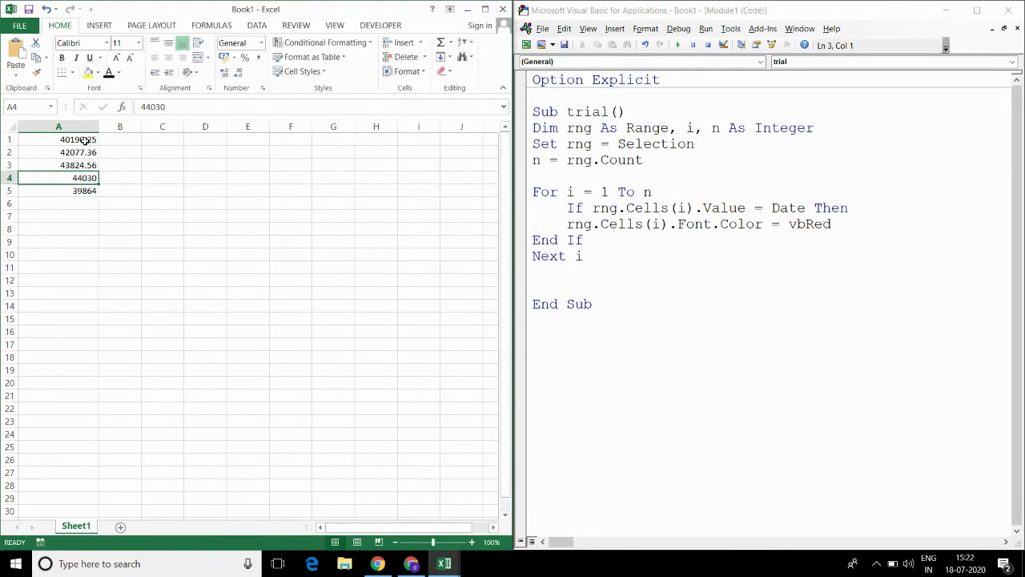
key(F2)
text(.)
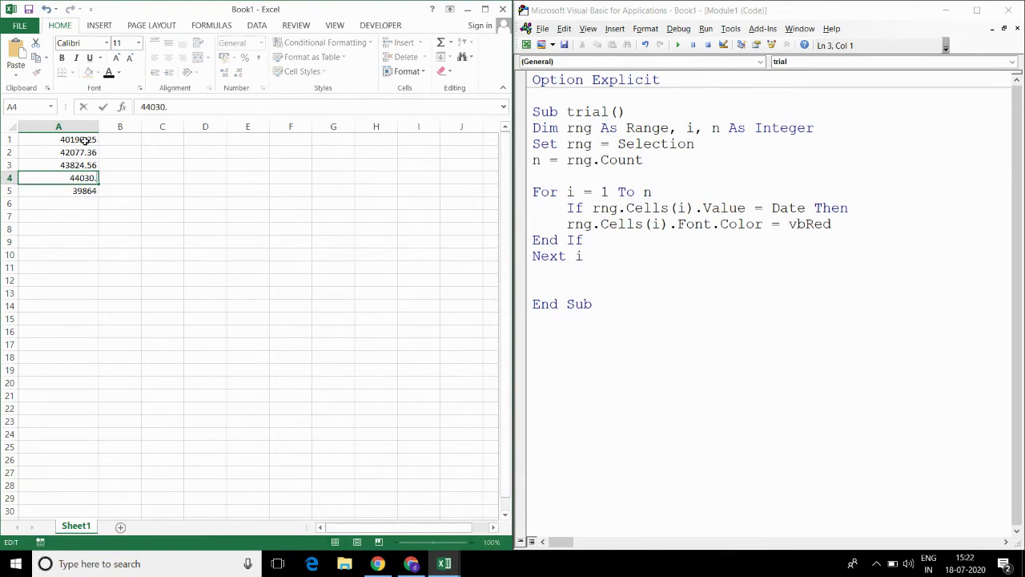
text(89)
key(Return)
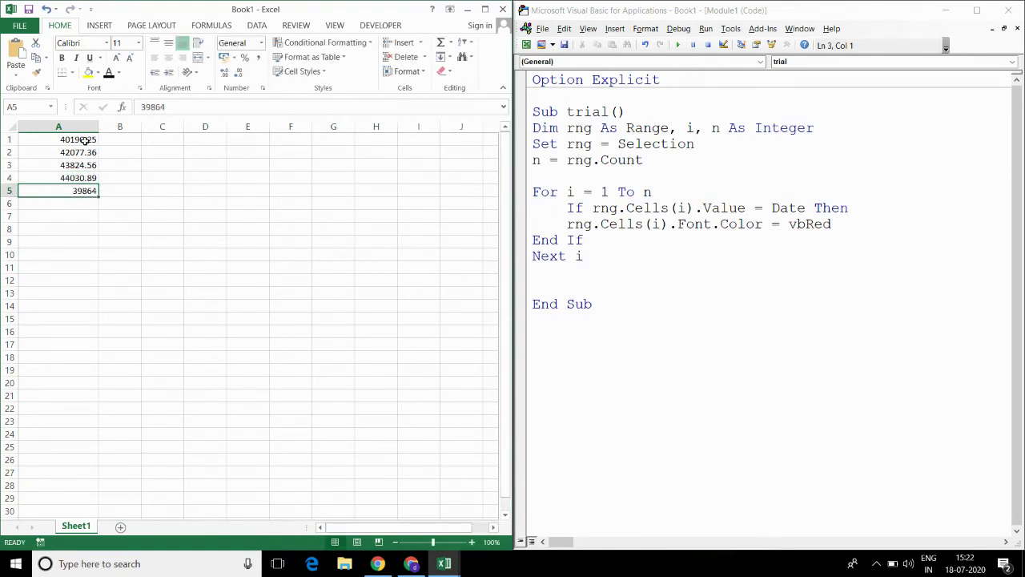
text(.)
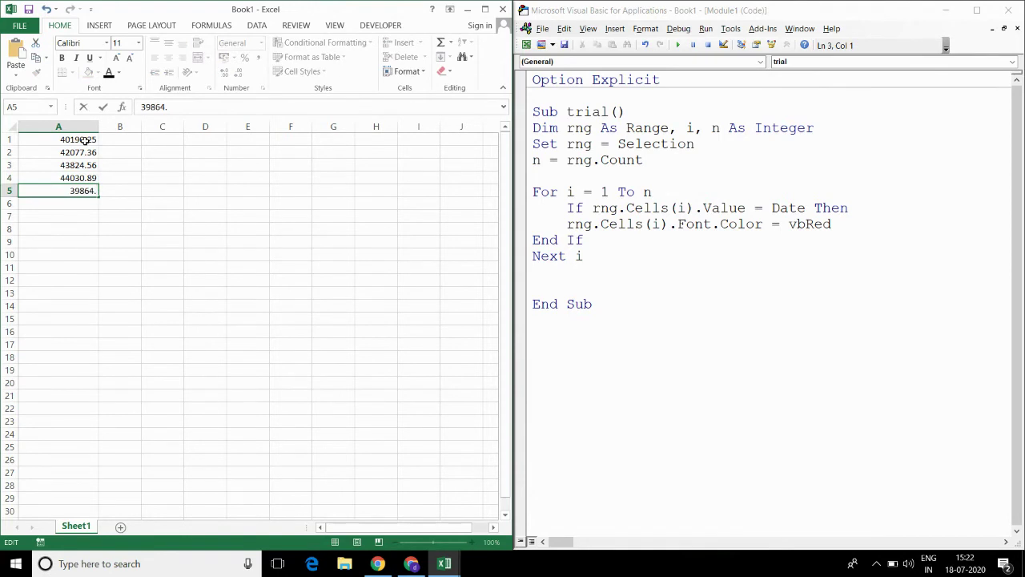
text(90)
key(Return)
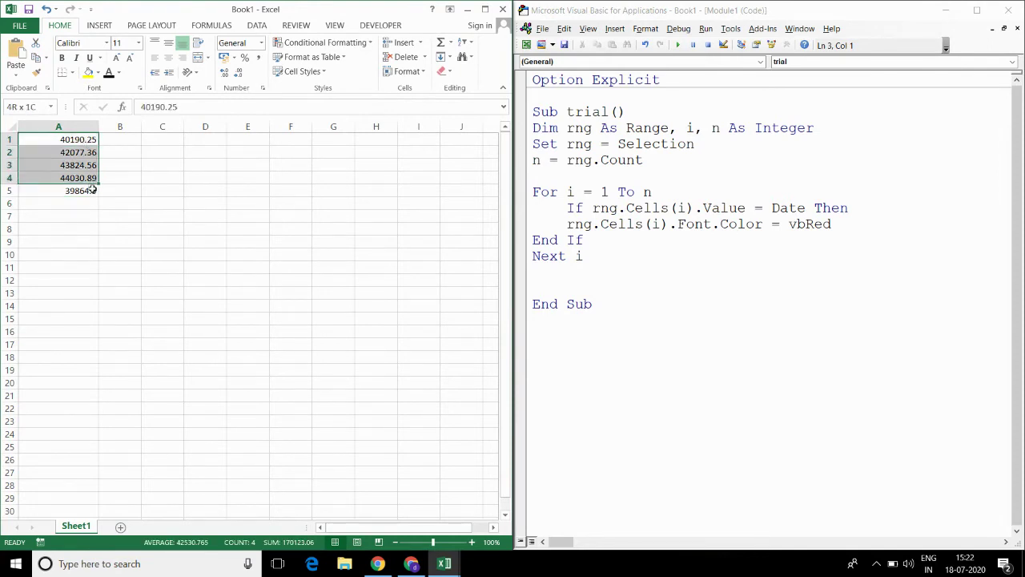
Give A1:A5 the 3-14-12 1:30 PM date format, showing 1-12-10 6:00 AM through 2-20-09 9:36 PM
drag(85, 140, 83, 190)
right_click(83, 174)
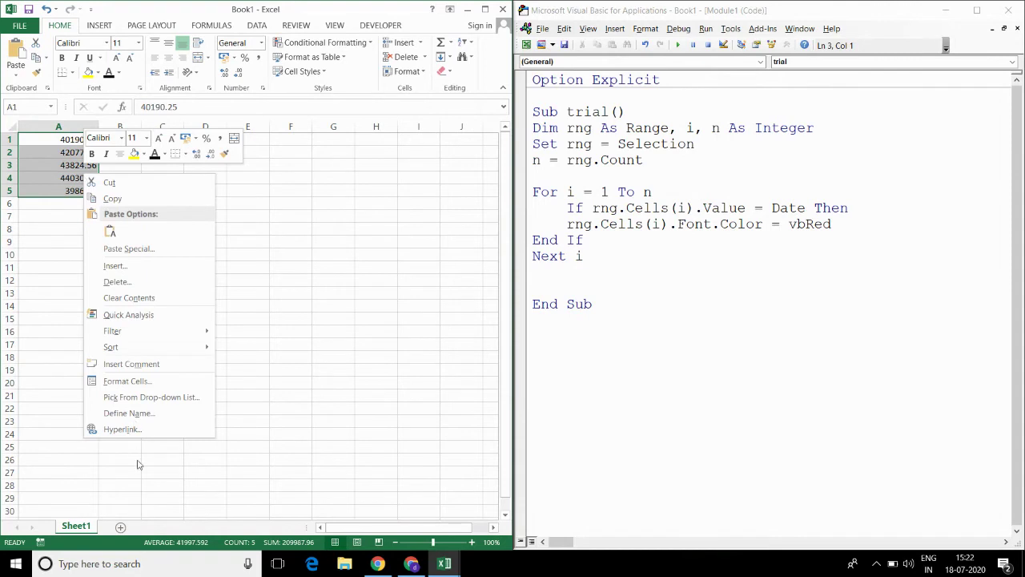
click(123, 382)
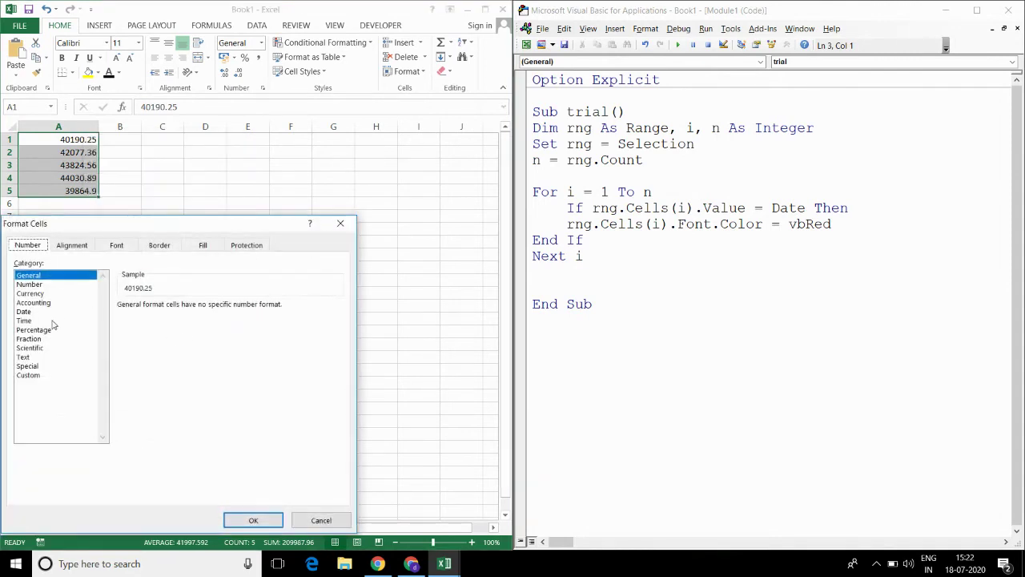
click(27, 312)
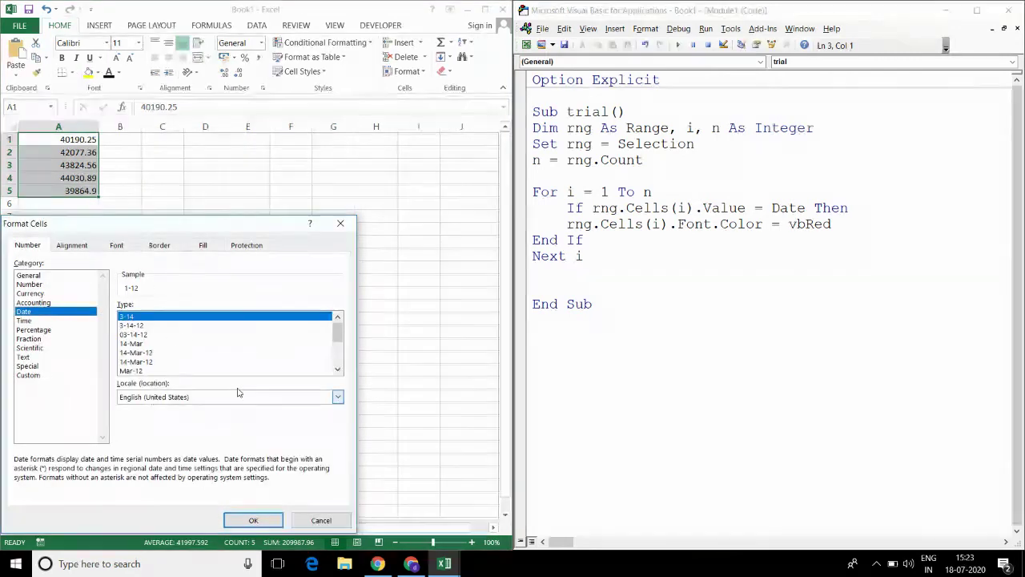
click(338, 370)
click(337, 370)
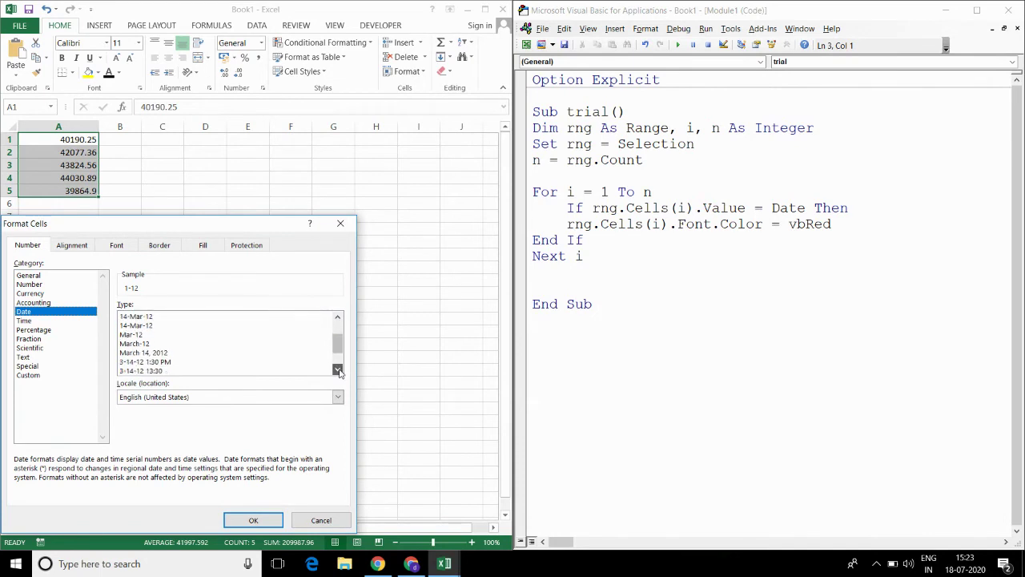
click(157, 363)
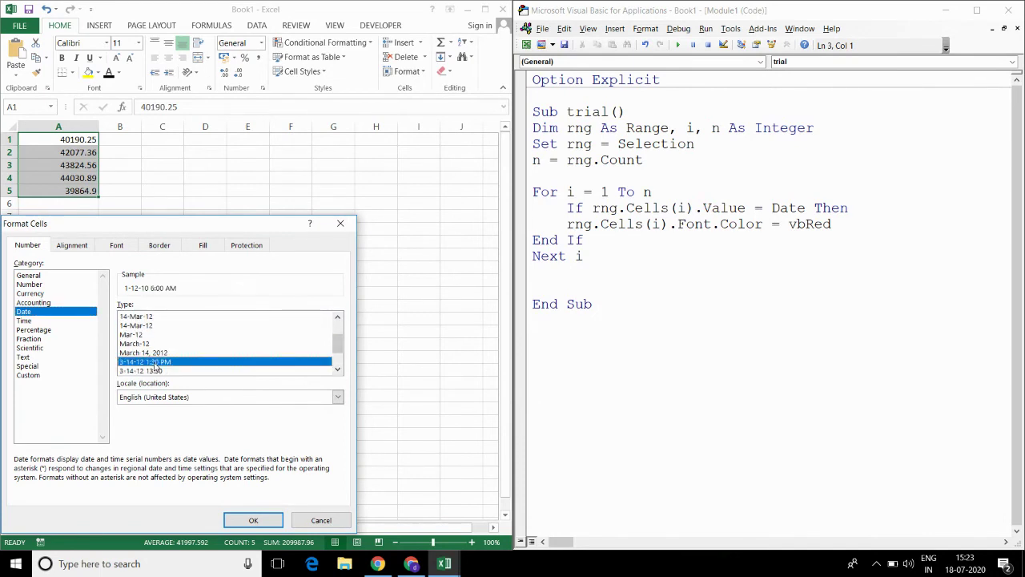
click(252, 520)
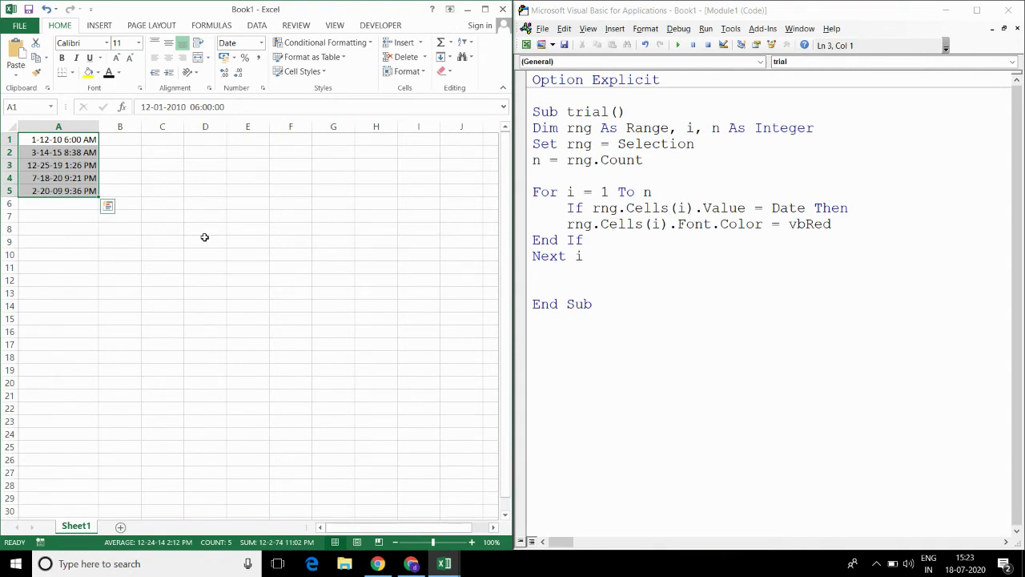
Change the condition to If Int(rng.Cells(i).Value) = Date Then
click(595, 207)
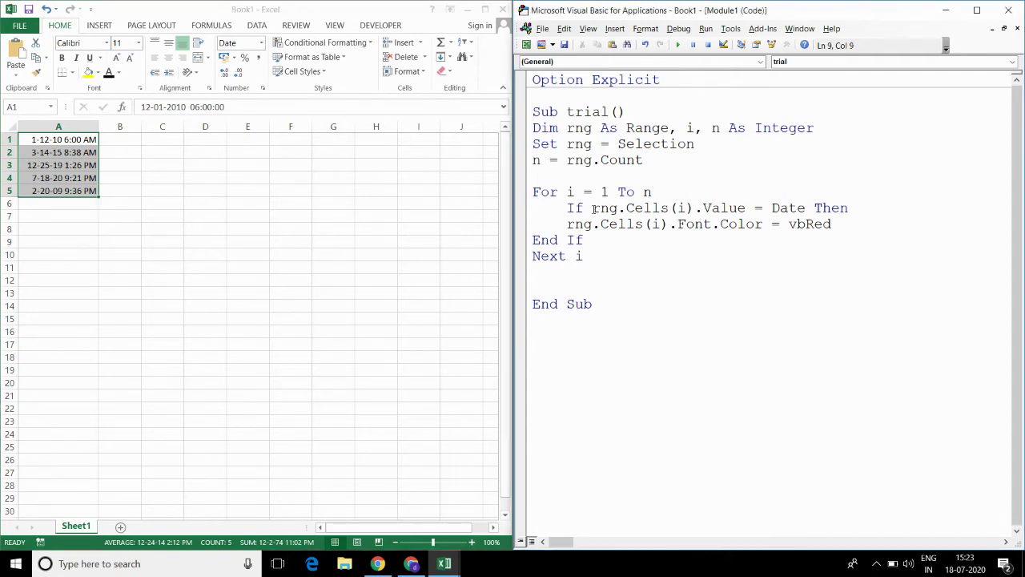
text(int)
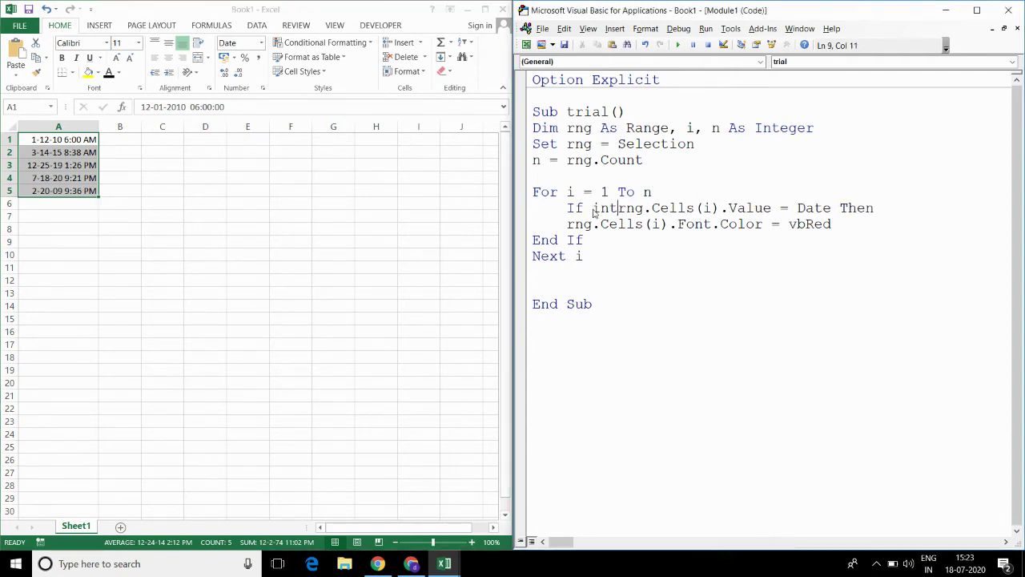
text(()
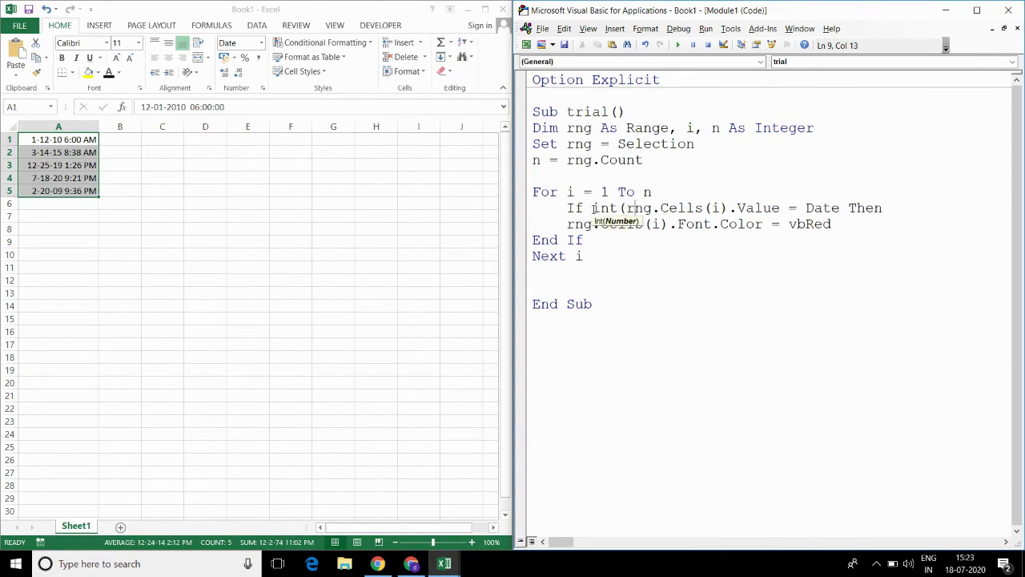
key(Right)
key(Right)
key(Right)
key(shift+Left)
key(Right)
text())
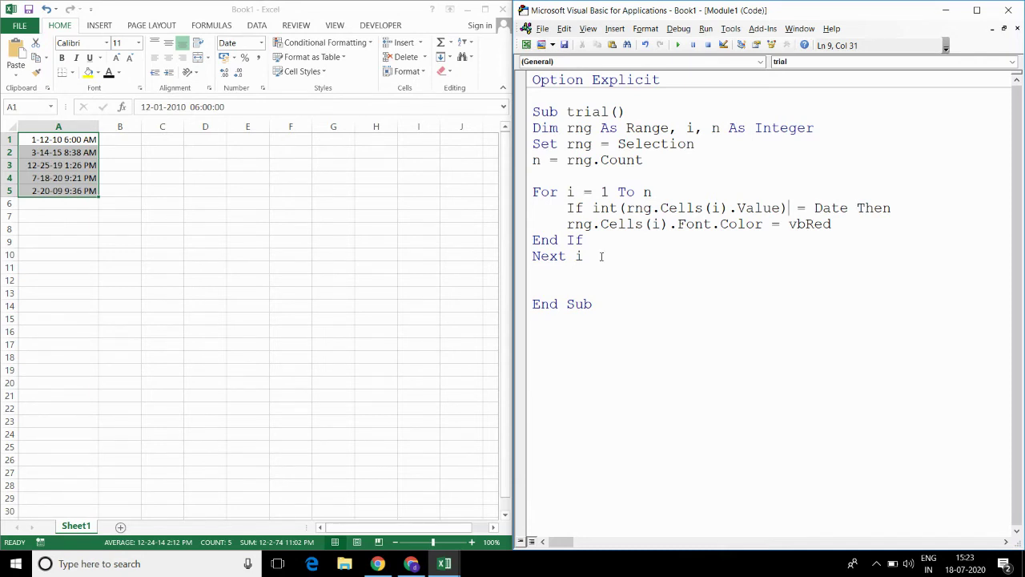
click(533, 111)
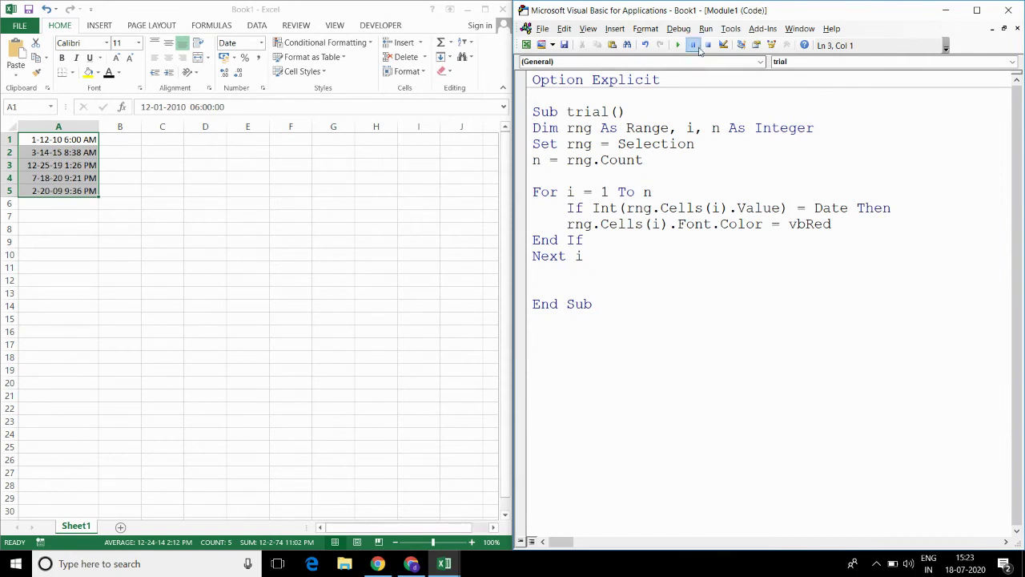
Rerun trial so A4's 7-18-20 9:21 PM entry turns red
click(678, 46)
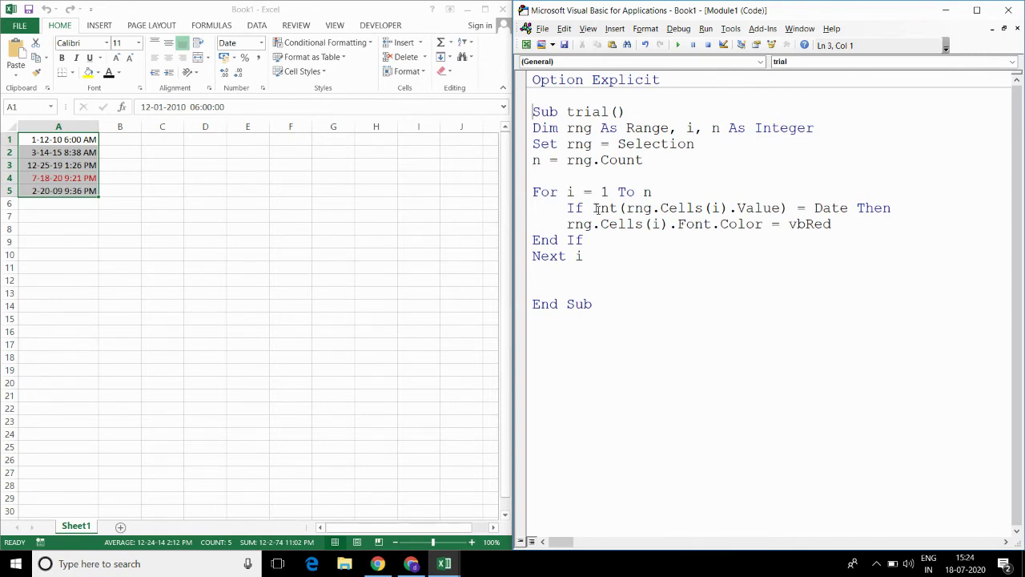
Replace the If condition with (rng.Cells(i).Value - Int(rng.Cells(i).Value)) < 0.5
click(599, 208)
drag(592, 208, 851, 209)
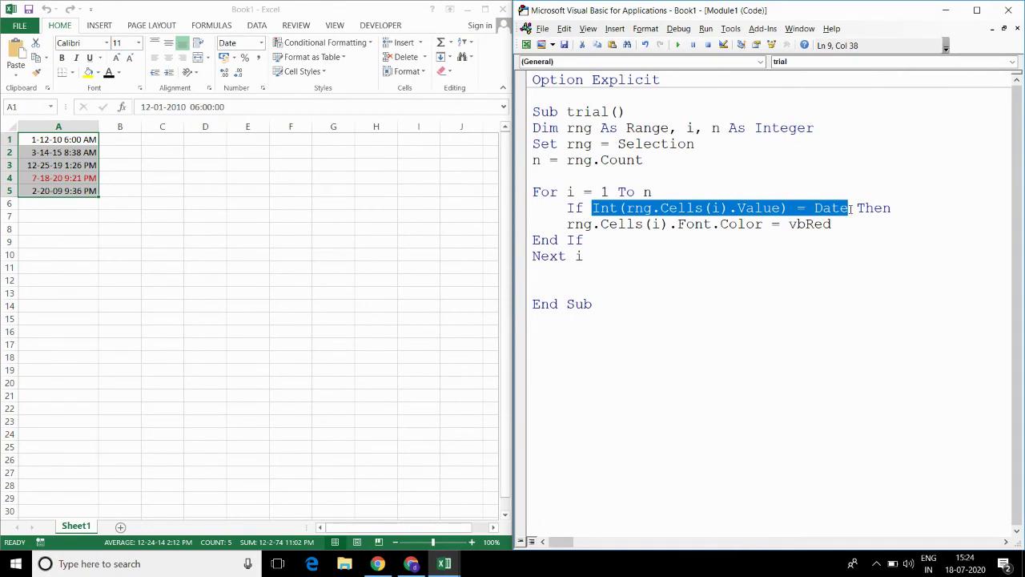
key(Delete)
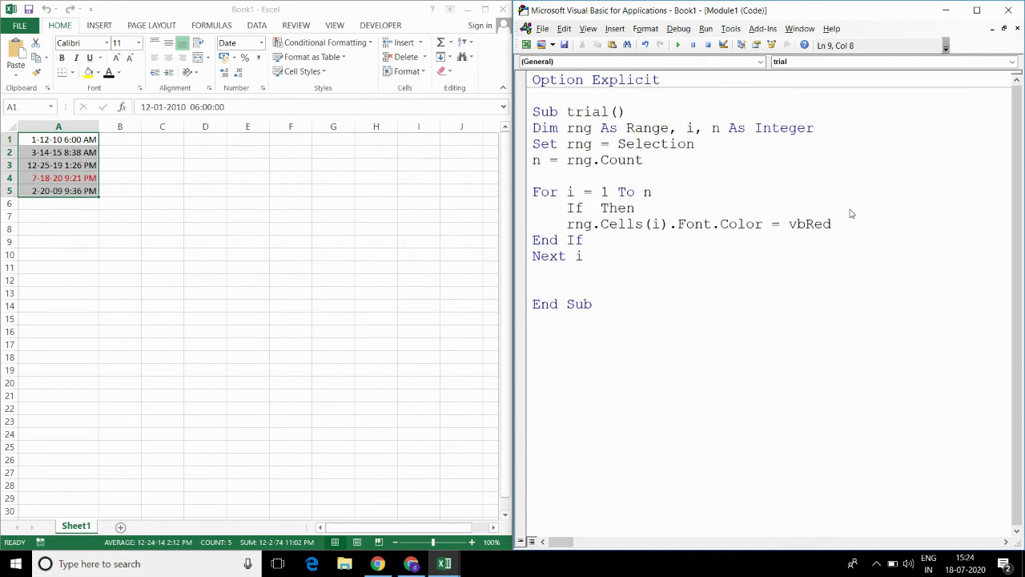
text((r)
text(ng.cel)
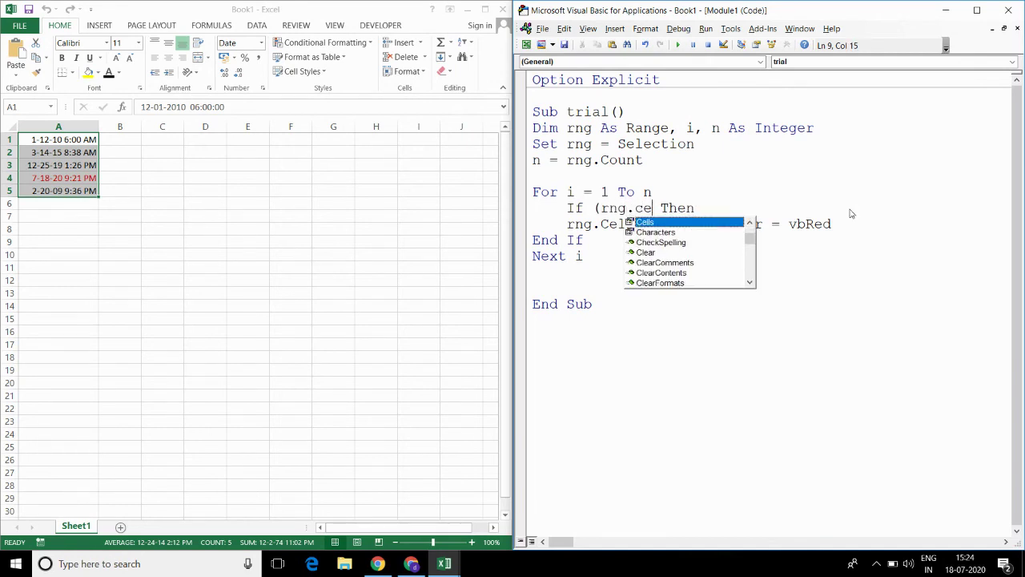
text(ls()
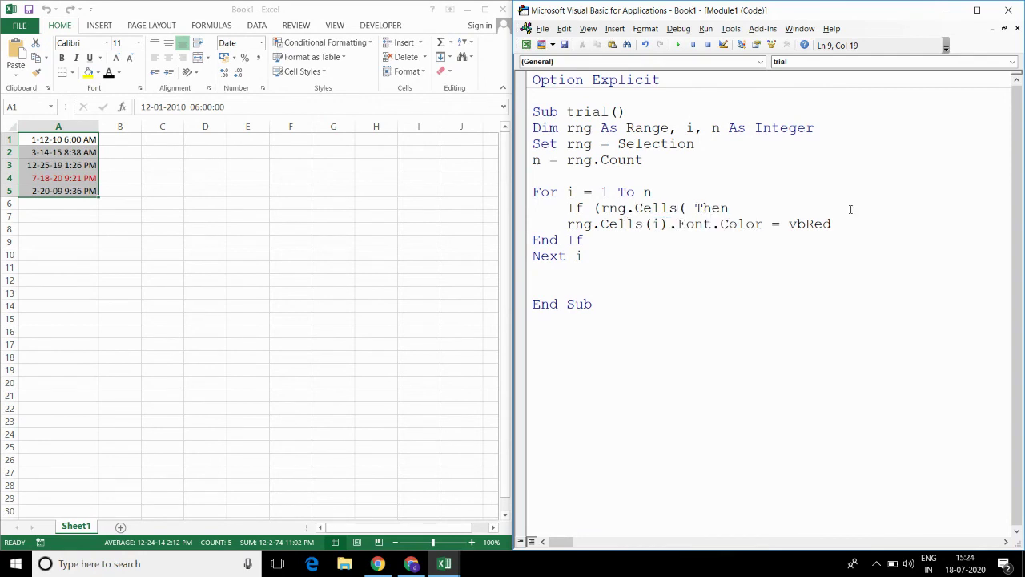
text(i))
text(.val)
text(ue-in)
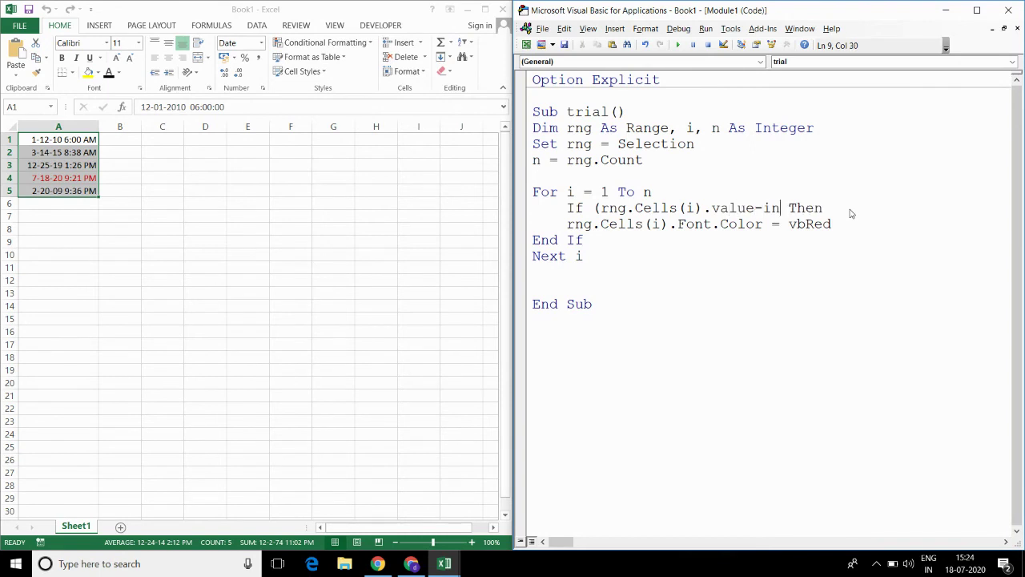
text(t(r)
text(ng.cel)
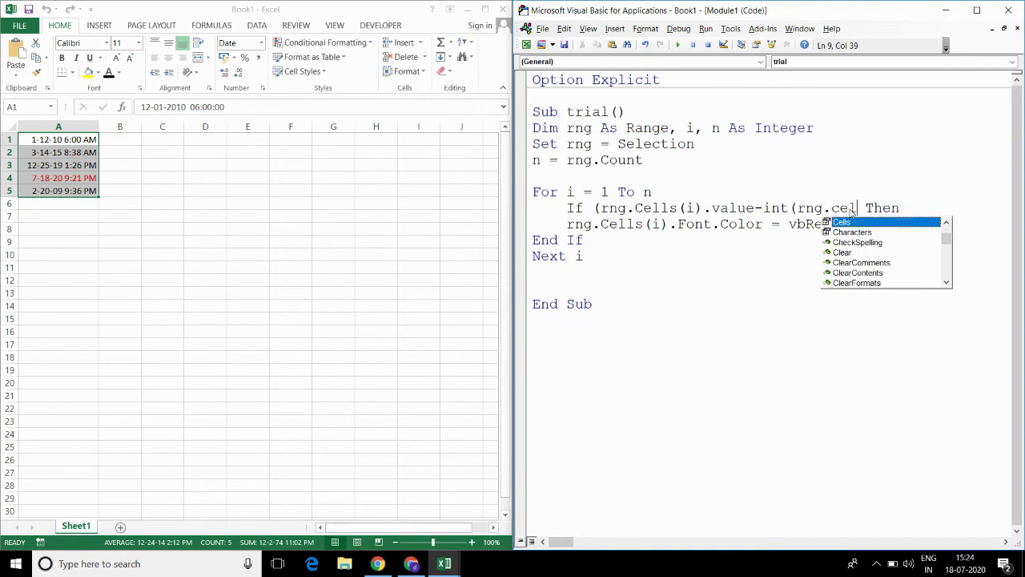
text(s)
key(BackSpace)
key(Tab)
text((i)
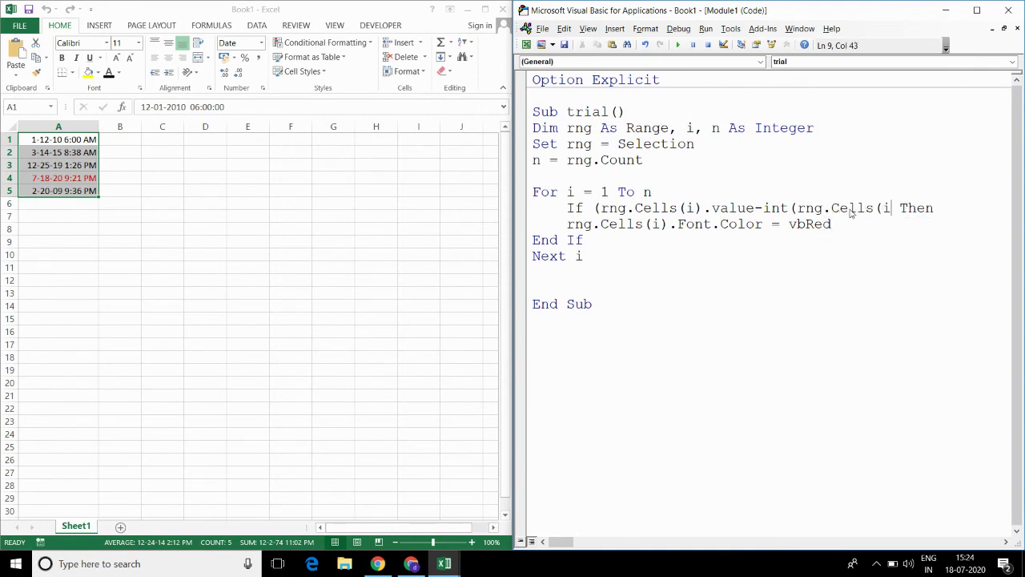
text().valu)
text(e))
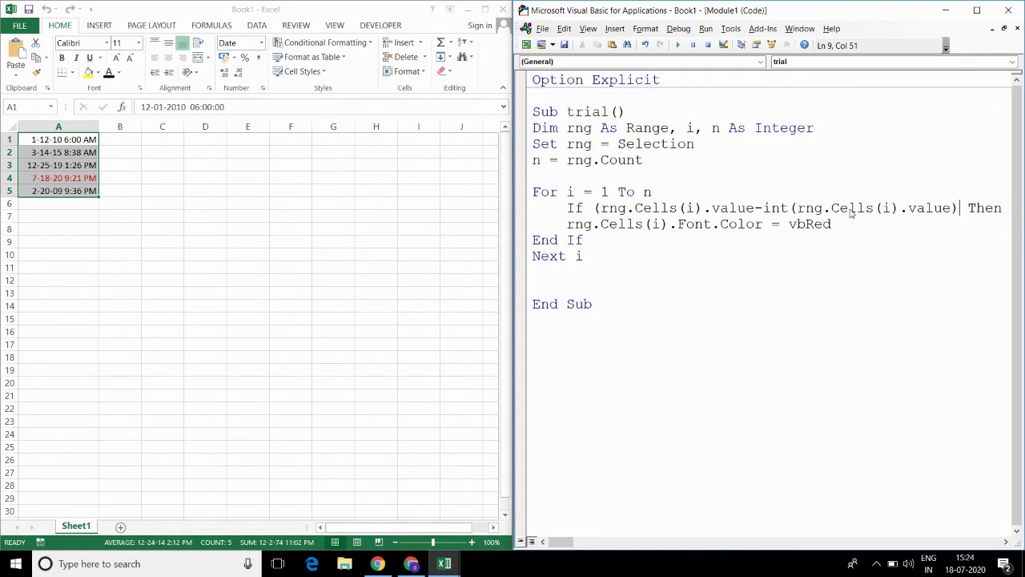
text())
text(<)
text(0.)
text(5)
key(Down)
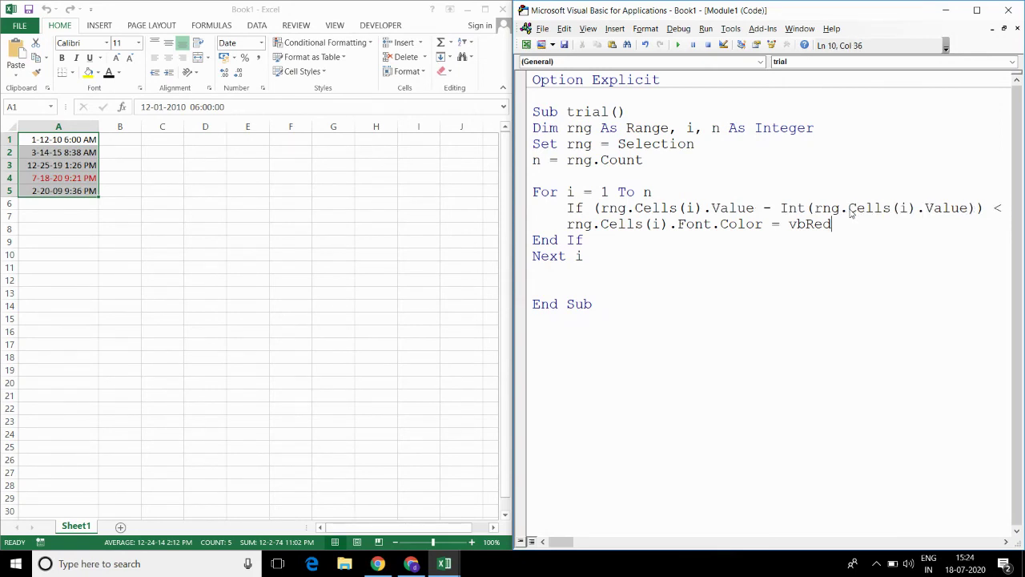
key(Down)
Reset A1:A5 to black font and rerun trial, turning A1 (6:00 AM) and A2 (8:38 AM) red
click(111, 78)
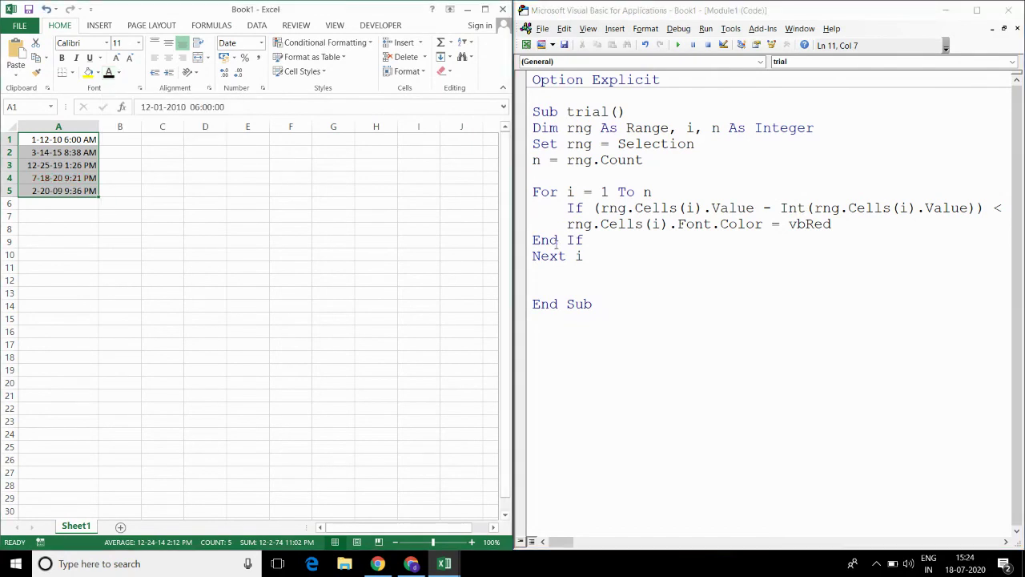
click(534, 112)
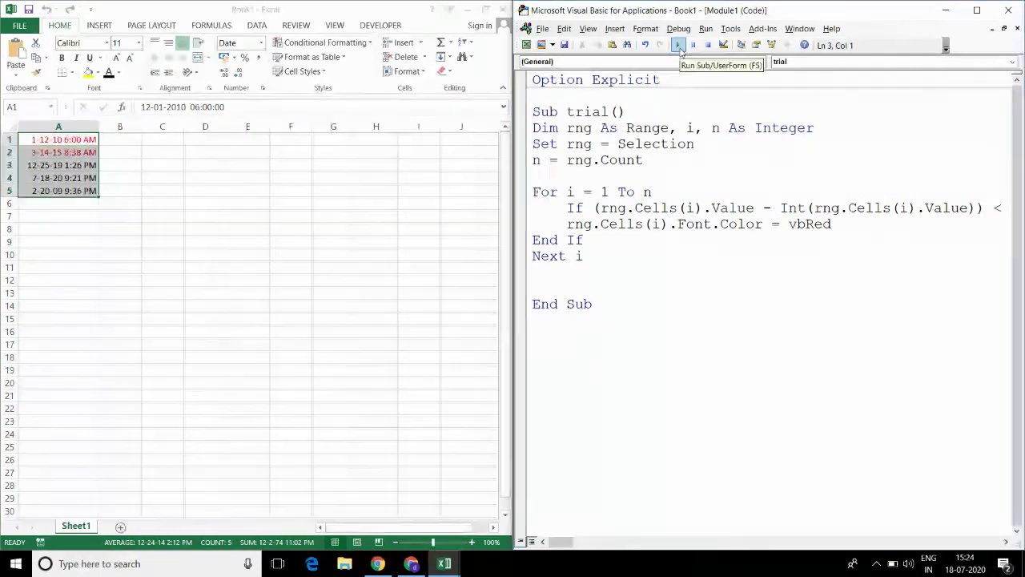
click(679, 45)
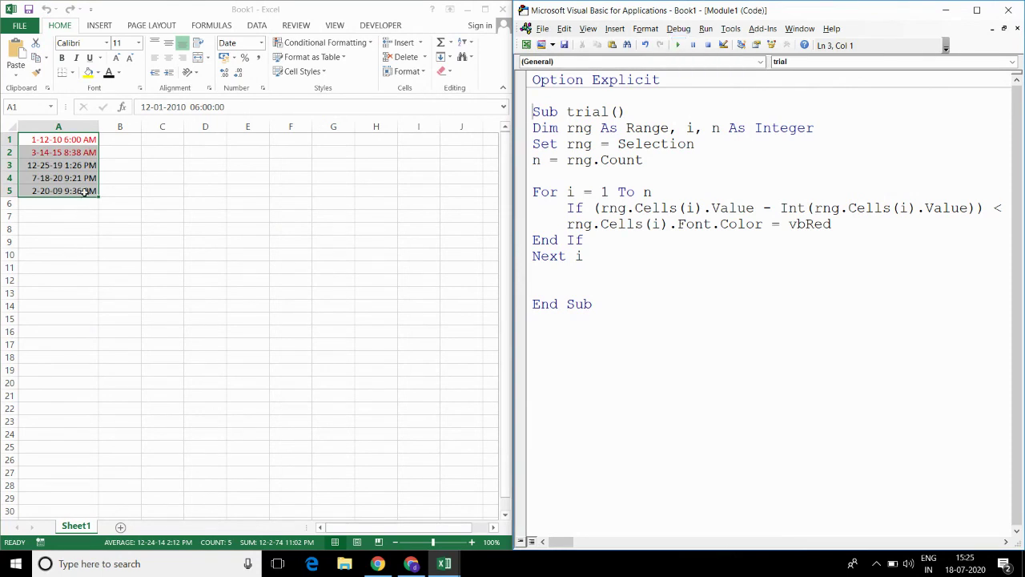